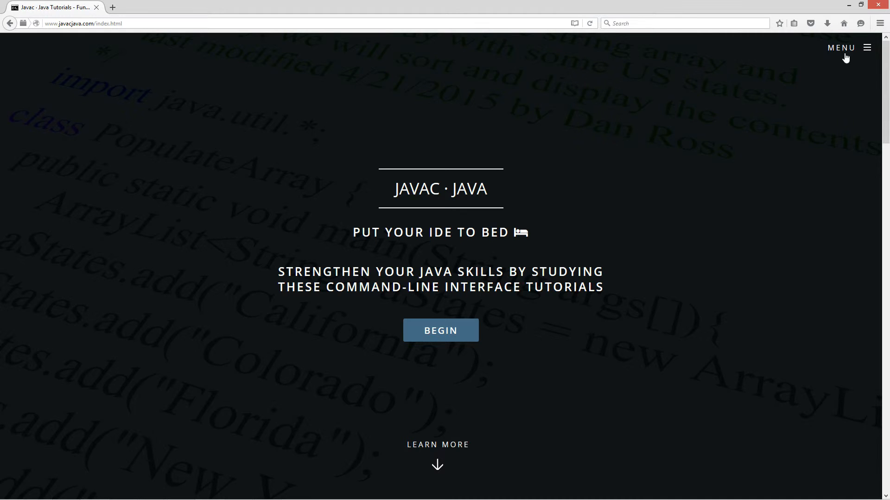
Reach the regex tutorials list through the site's MENU and REGEX TUTORIALS entries
click(845, 50)
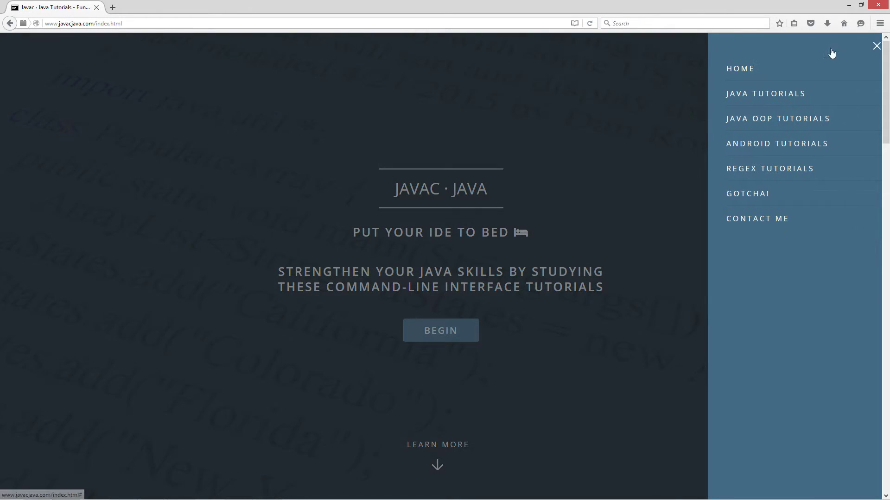
click(751, 171)
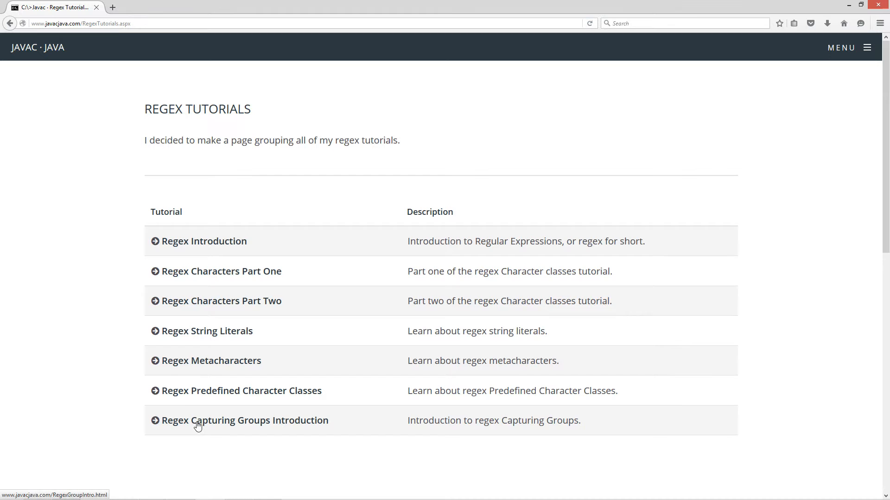
Enter the Capturing Groups Introduction tutorial and point out the term Capturing Groups and the (Lizard) example
click(247, 422)
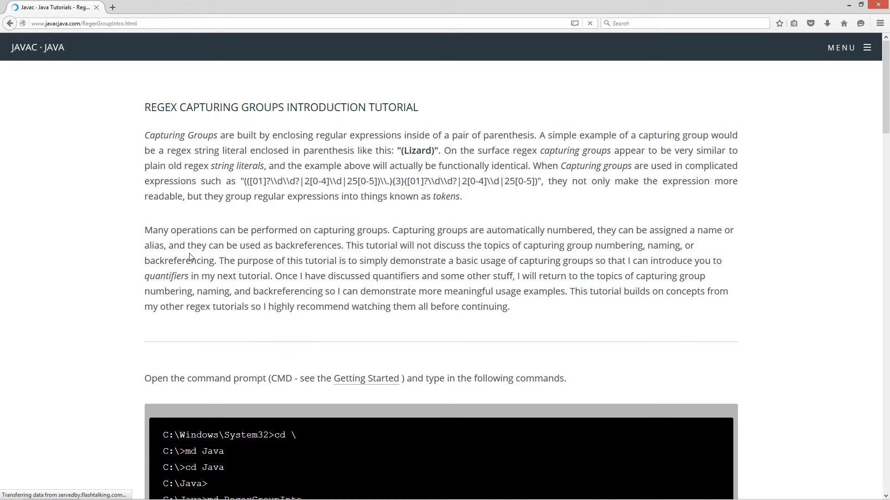
drag(217, 135, 143, 133)
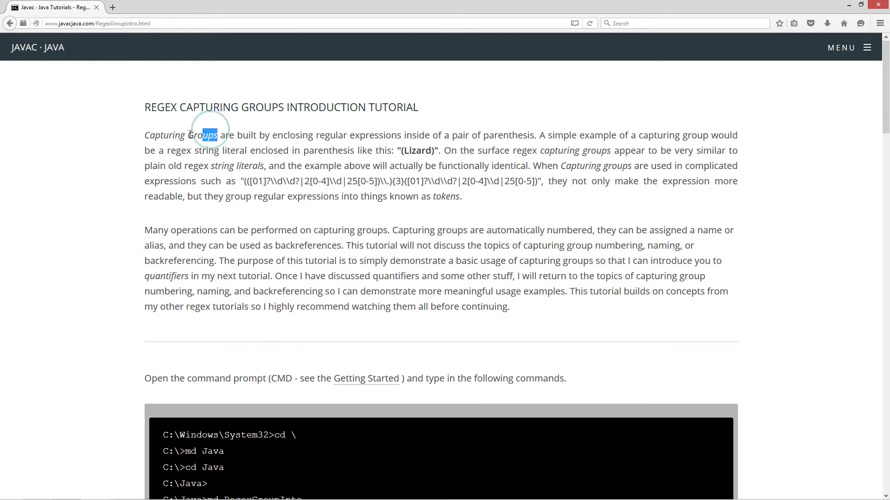
click(278, 131)
double_click(403, 150)
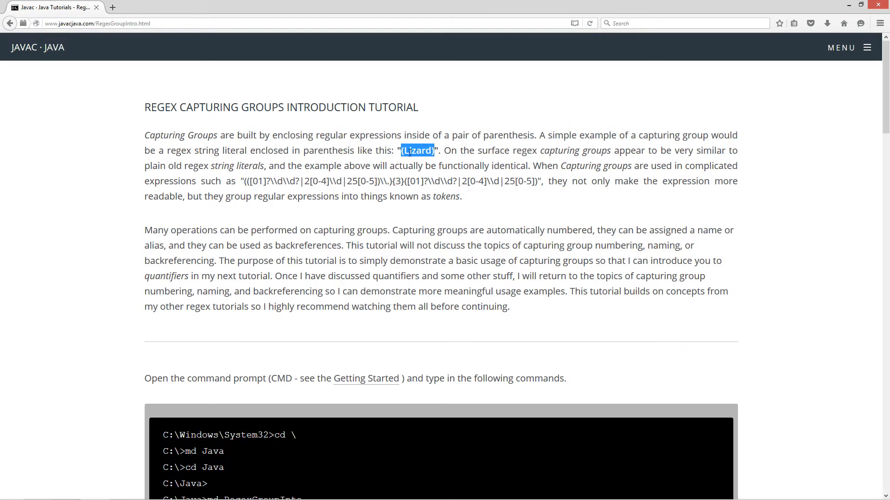
mouse_move(403, 151)
mouse_down()
mouse_move(431, 150)
mouse_move(401, 150)
mouse_up()
click(452, 151)
Walk through the long example regex: the word tokens, its first alternation group, the repeated octet group and the final octet after {3}
drag(240, 181, 541, 182)
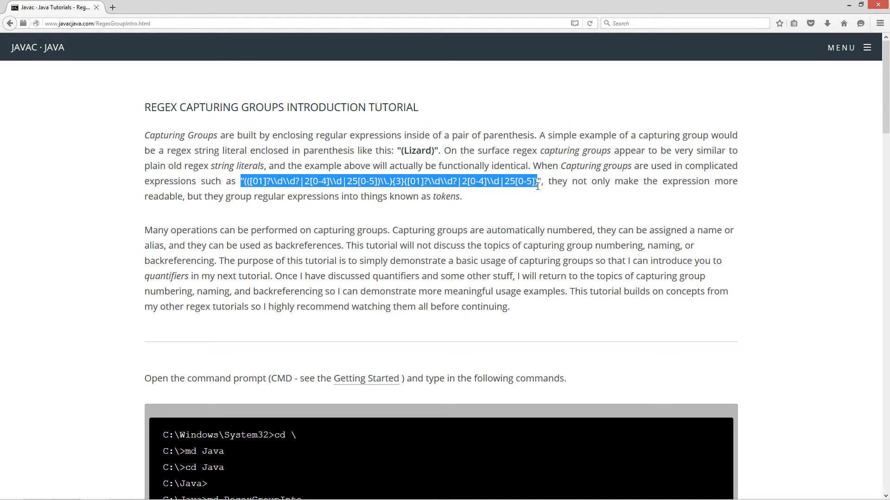
click(282, 187)
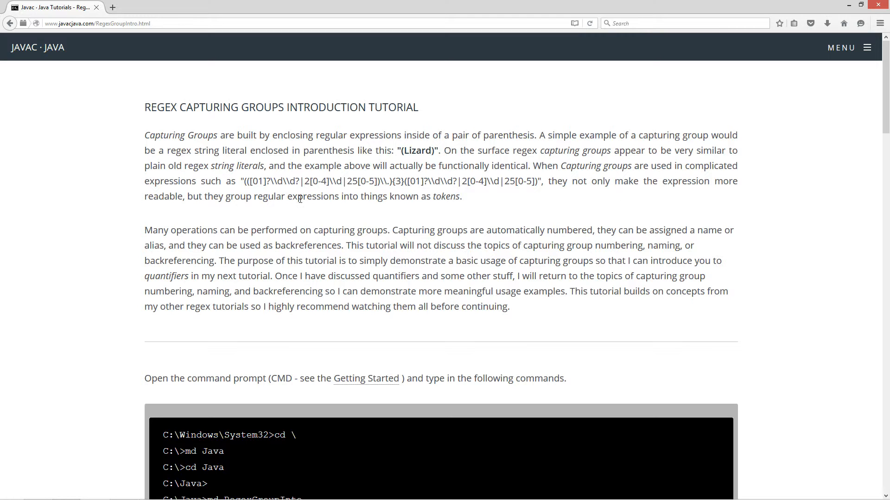
drag(432, 196, 456, 196)
click(313, 215)
drag(247, 181, 378, 182)
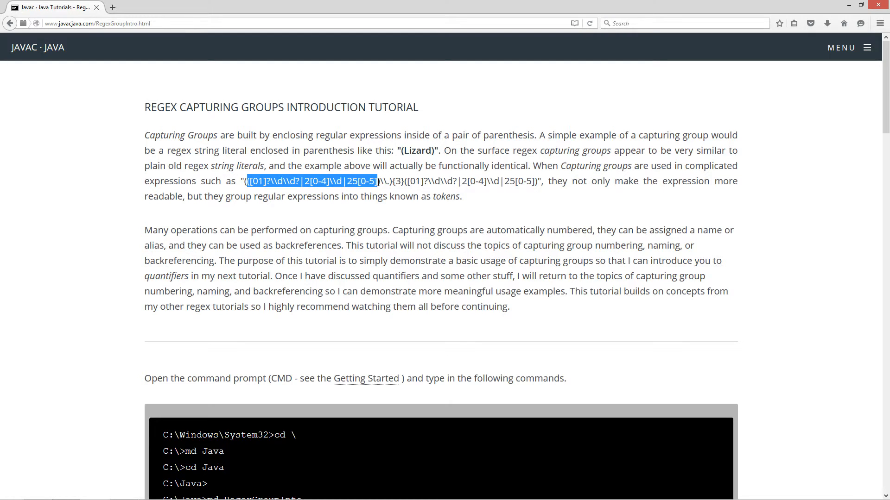
click(246, 181)
drag(243, 180, 391, 182)
drag(405, 181, 536, 182)
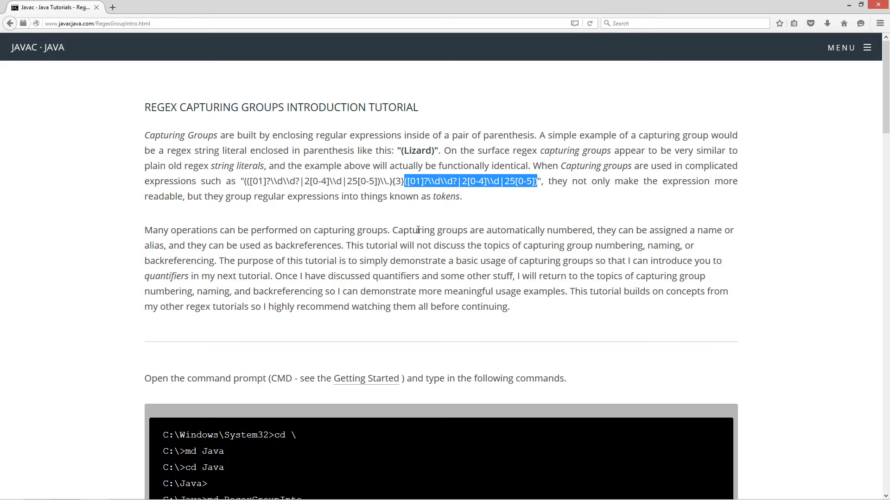
Point out the phrases 'used as backreferences' and 'quantifiers' further down the tutorial text
click(217, 234)
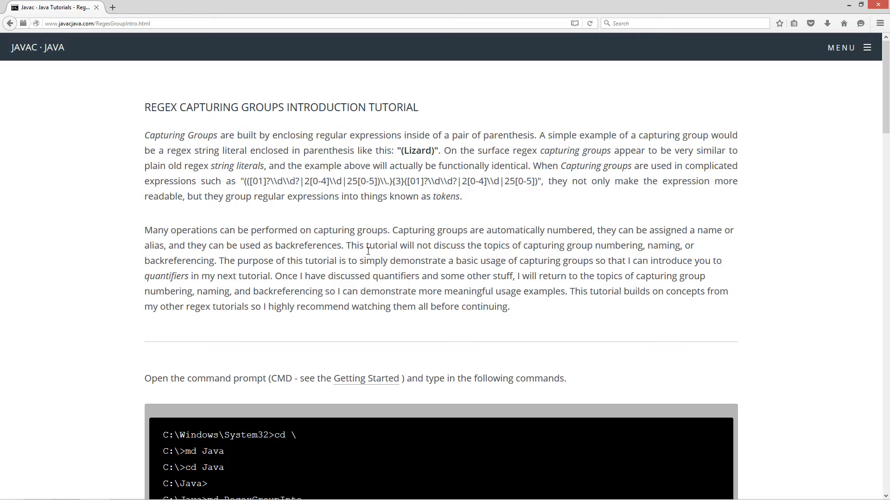
drag(238, 245, 345, 245)
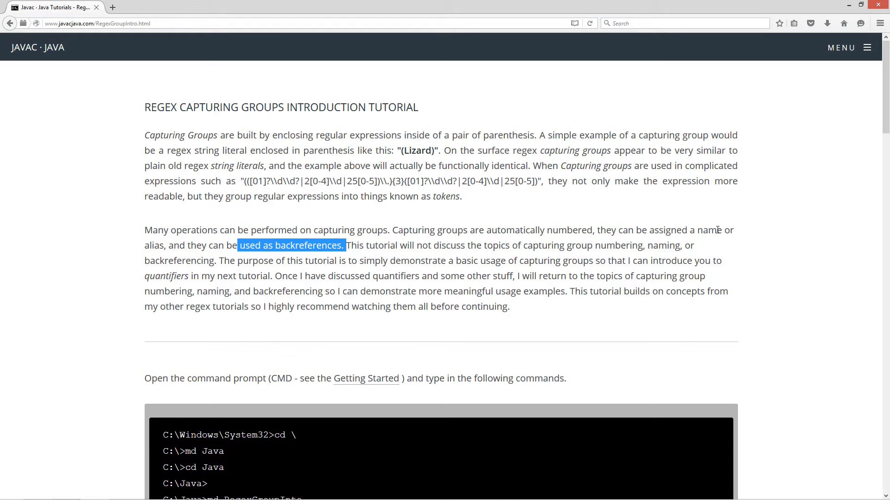
click(437, 231)
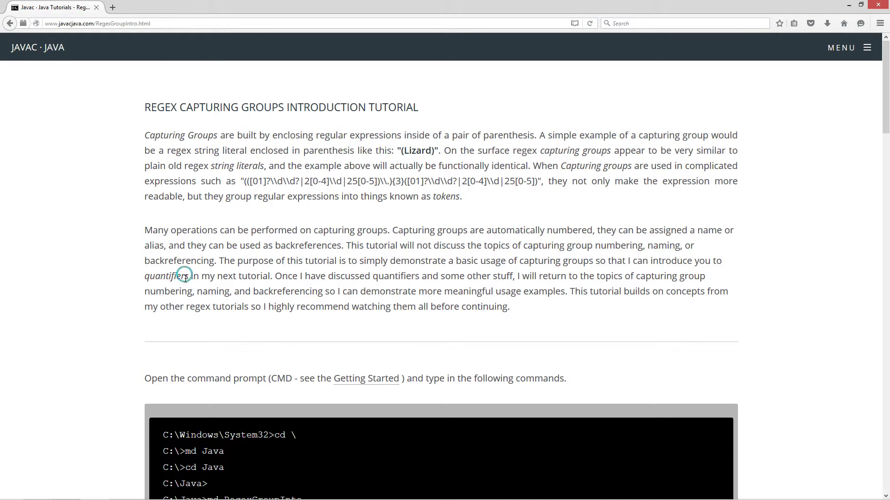
double_click(167, 276)
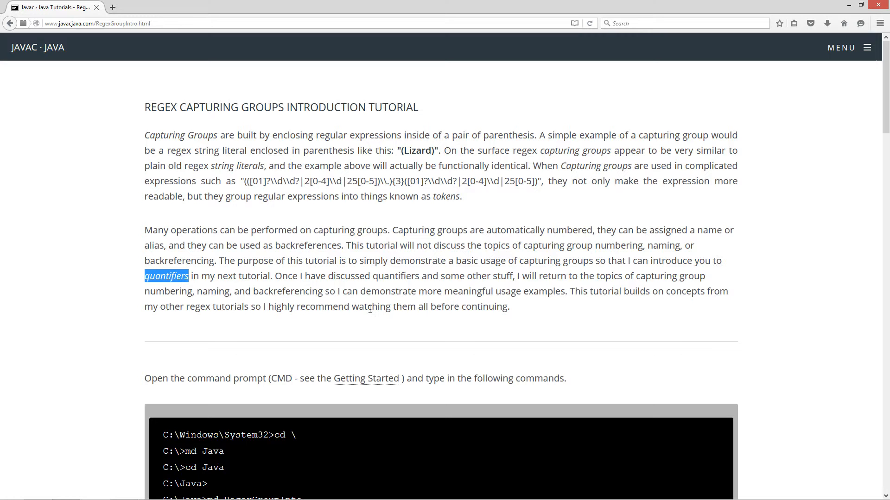
click(554, 313)
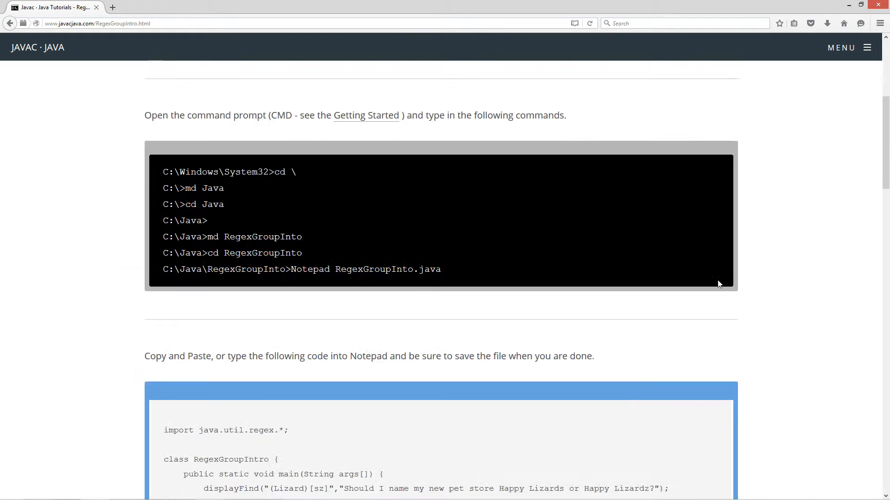
scroll(711, 287, down, 5)
scroll(711, 287, down, 5)
mouse_move(164, 113)
mouse_down()
mouse_move(208, 402)
mouse_move(202, 445)
mouse_up()
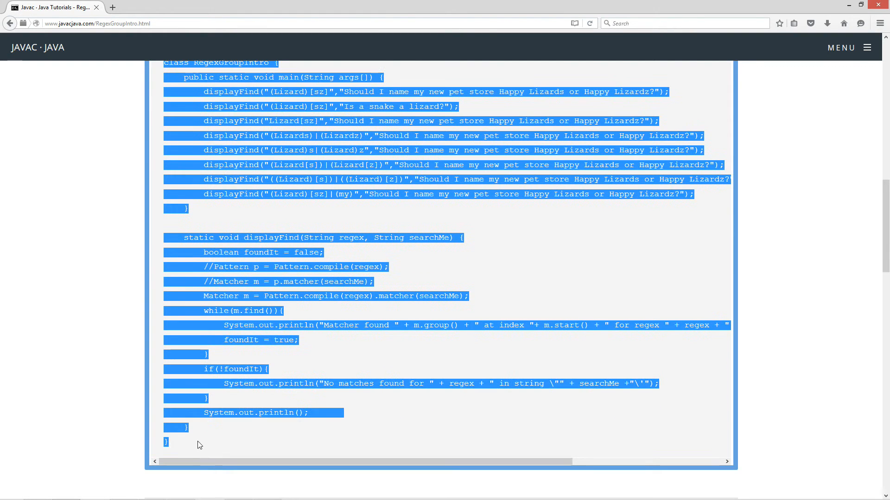
Copy the selected RegexGroupIntro program code and shrink the Firefox window out of the way
right_click(245, 297)
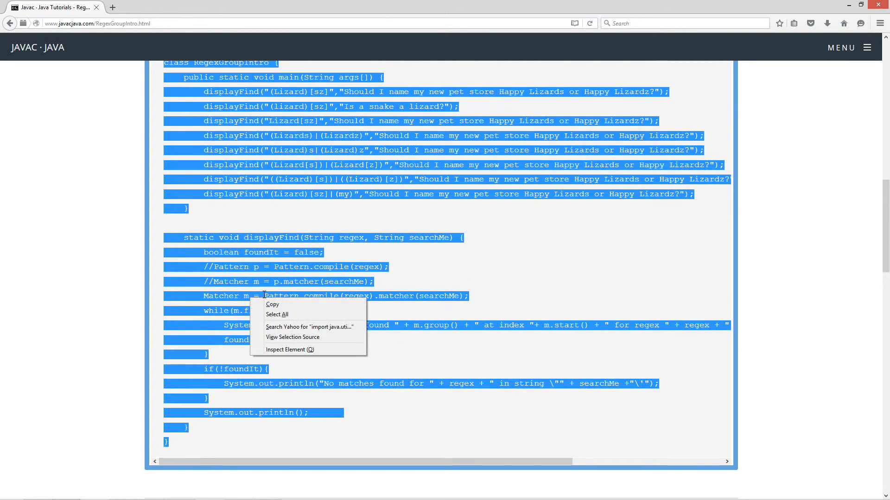
click(268, 304)
click(861, 6)
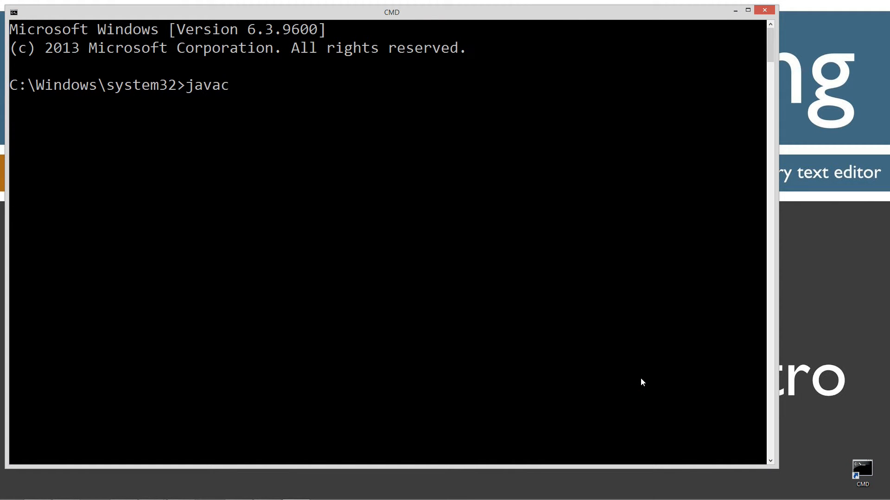
Confirm javac is installed, clear the window, and move into C:\Java after ensuring the folder exists
key(Return)
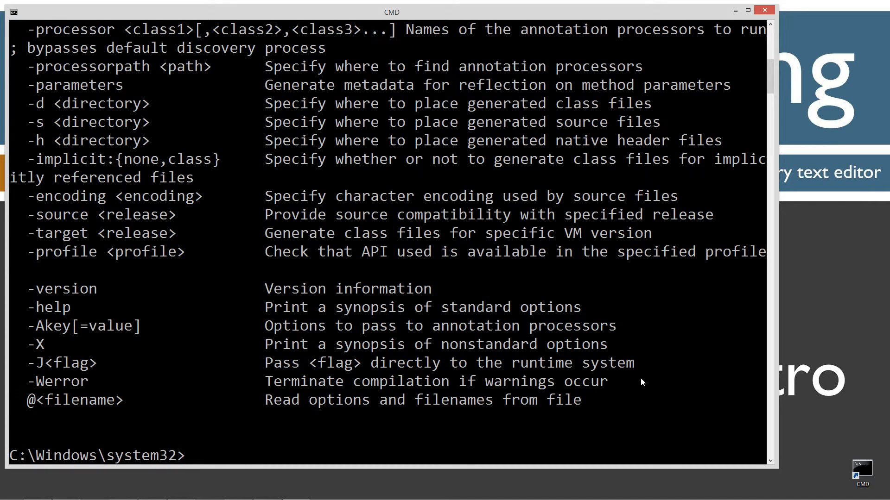
text(cls)
key(Return)
text(c)
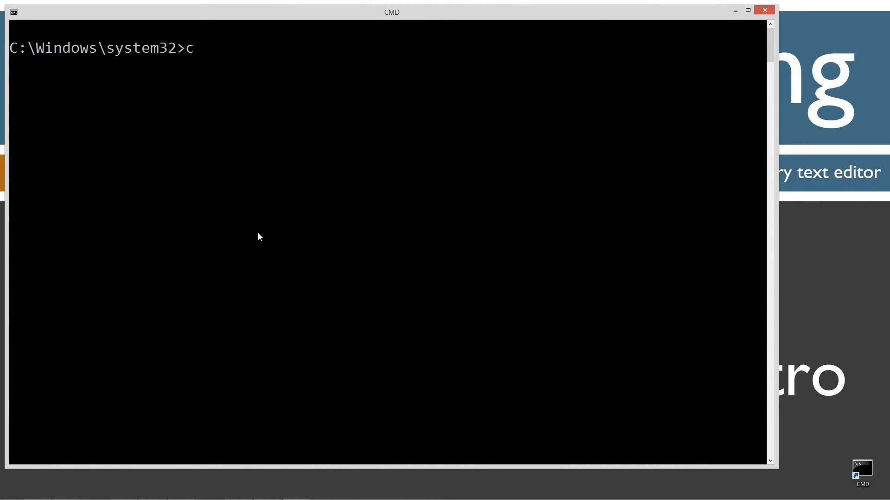
text(d \)
key(Return)
text(md Java)
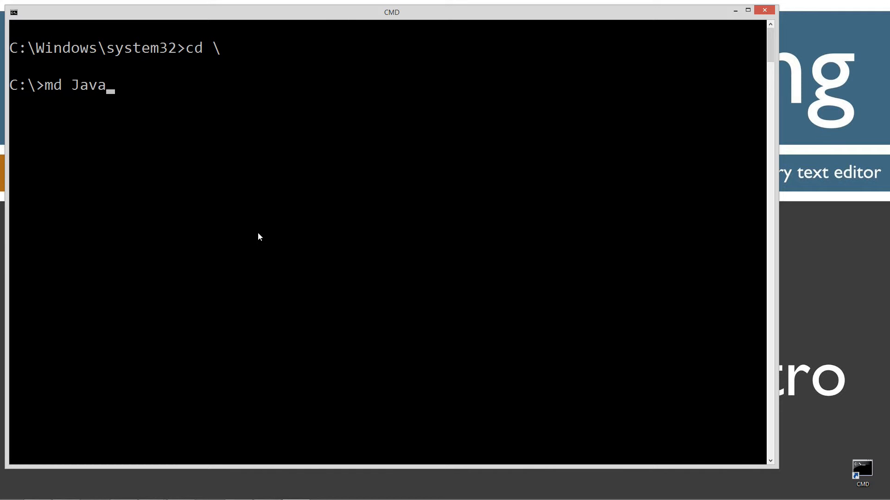
key(Return)
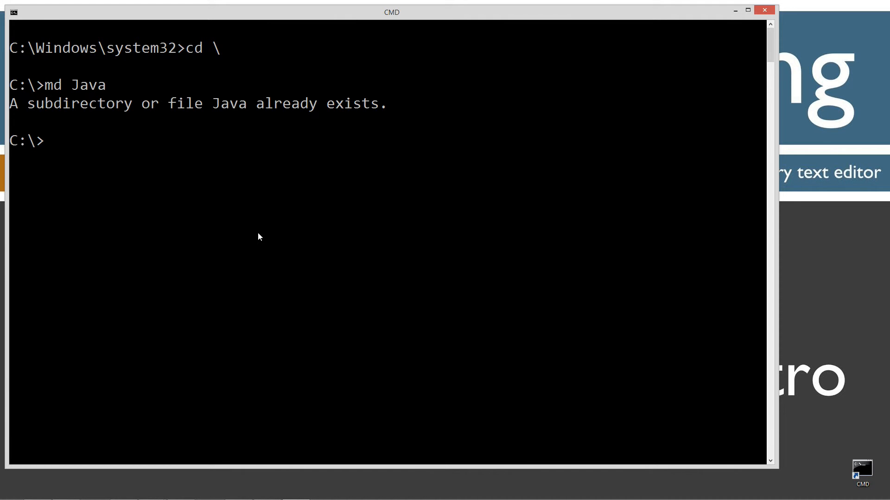
text(cd Java)
key(Return)
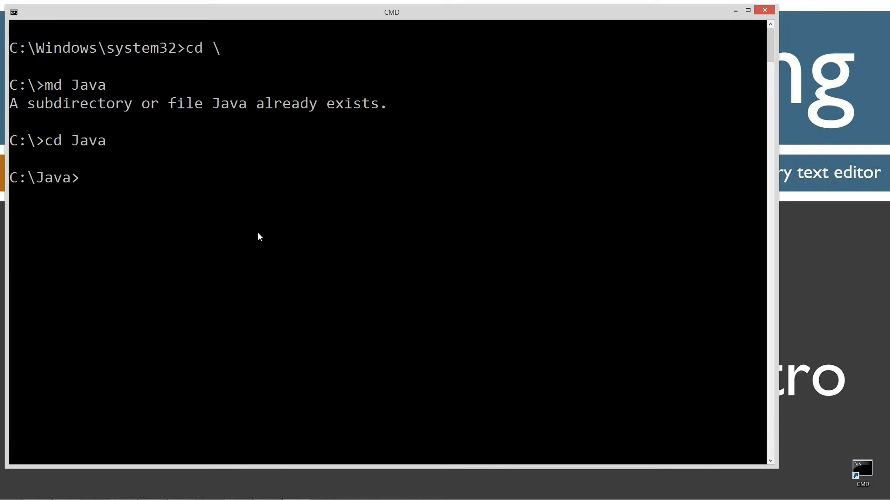
text(md)
text( Regex)
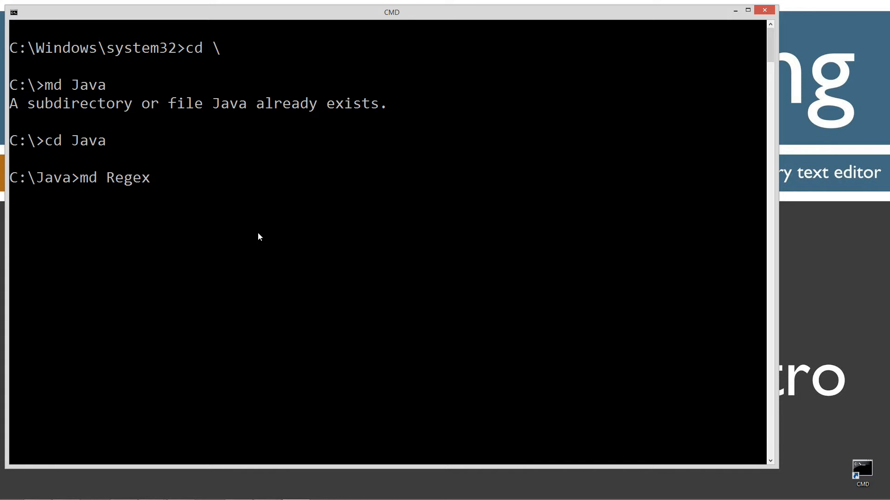
text(Gr)
text(oupIntro)
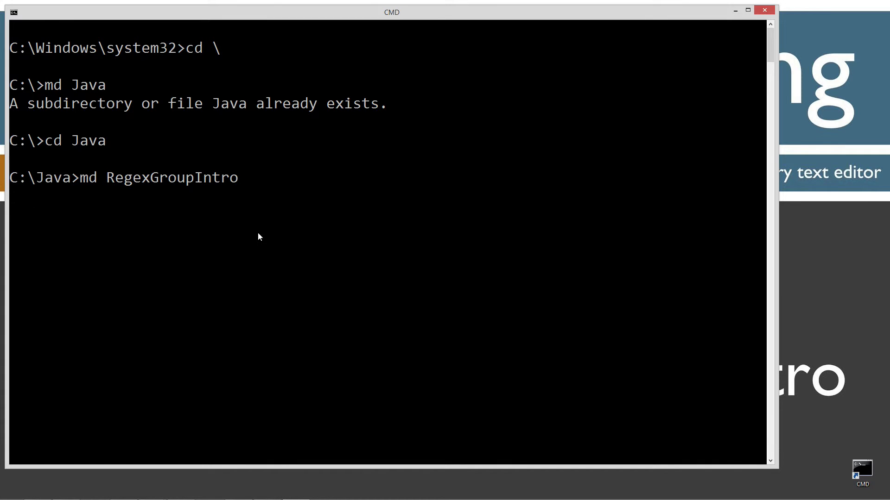
Create and enter the RegexGroupIntro folder, then start a new RegexGroupIntro.java in Notepad
key(Return)
text(cd RegexGroupIntro)
key(Return)
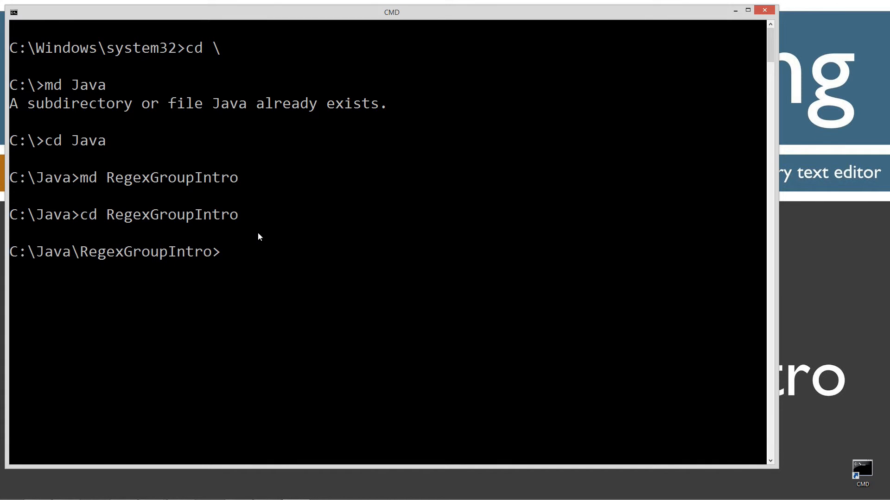
text(notepad Rege)
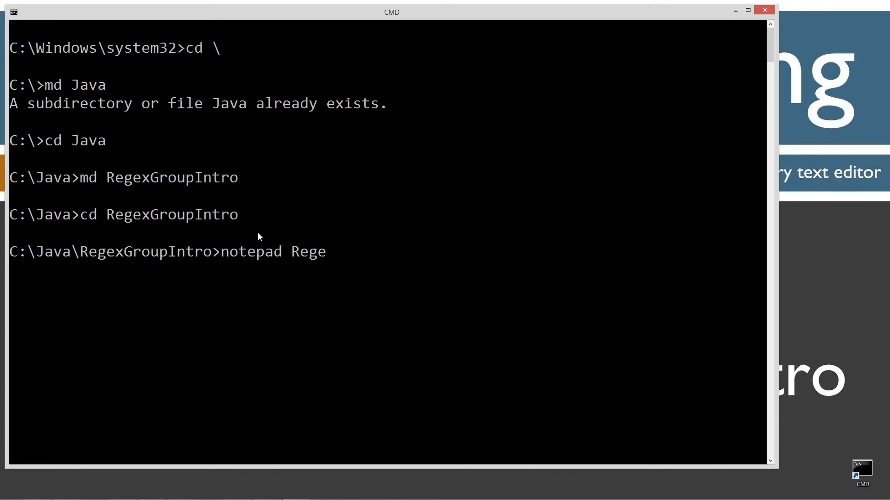
text(xGroupIntr)
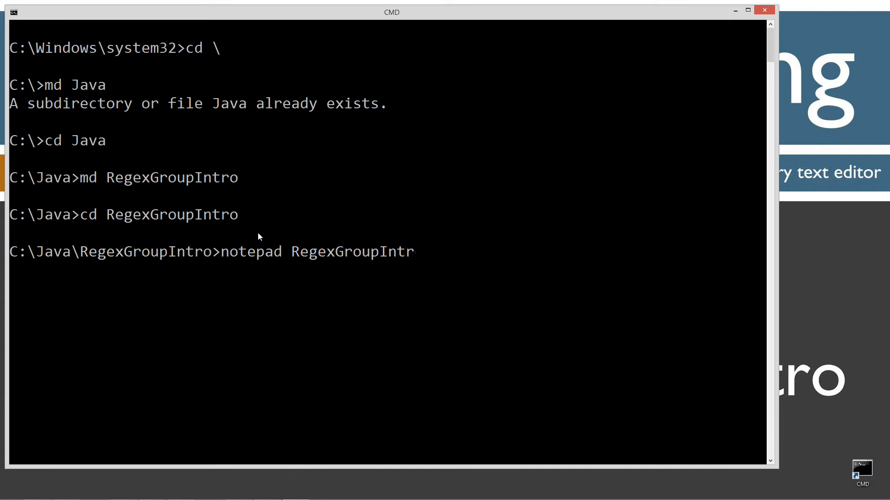
text(o.java)
key(Return)
key(Return)
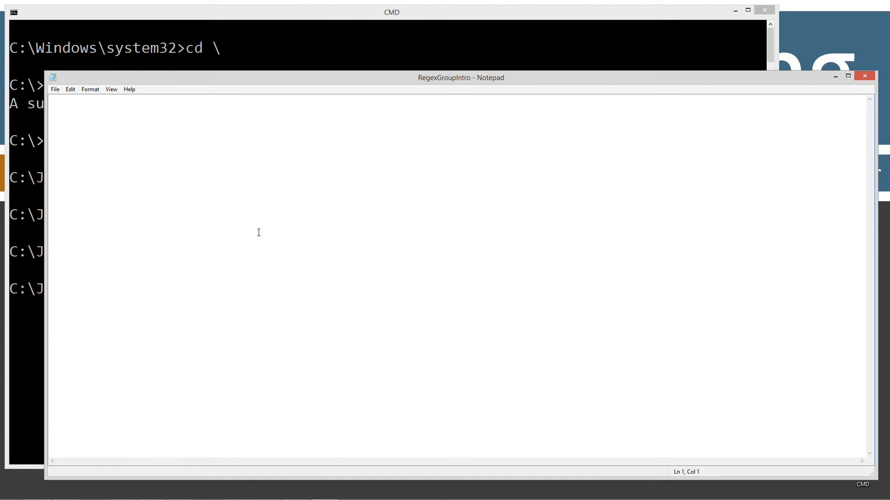
Paste the copied Java source into RegexGroupIntro.java and save it
key(ctrl+v)
click(345, 246)
scroll(345, 245, up, 1)
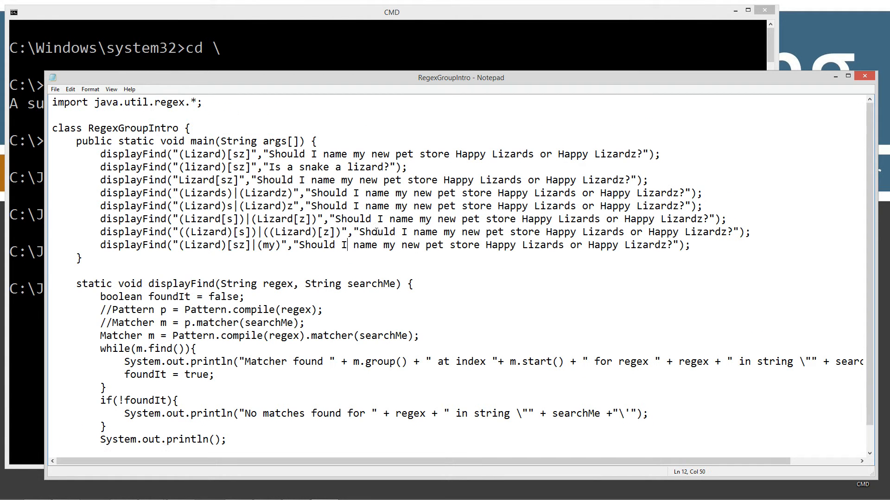
click(56, 89)
click(69, 121)
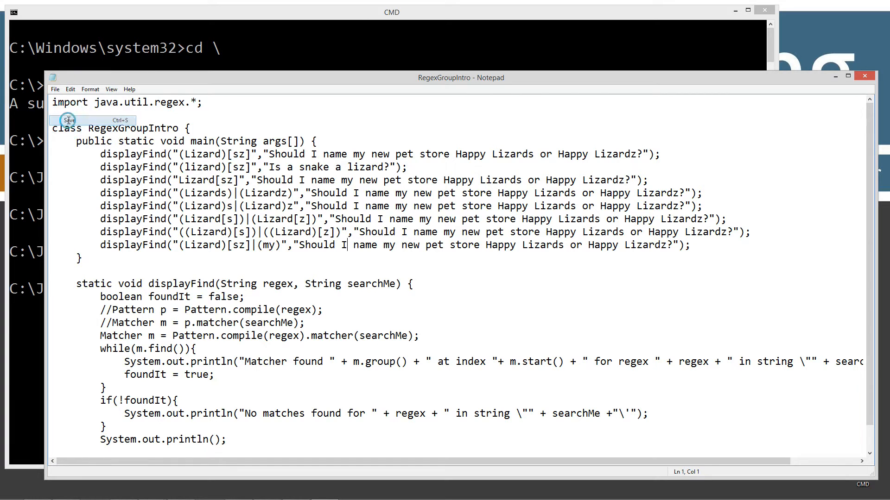
Point out the java.util.regex import, the RegexGroupIntro class declaration and the displayFind method
drag(94, 102, 189, 102)
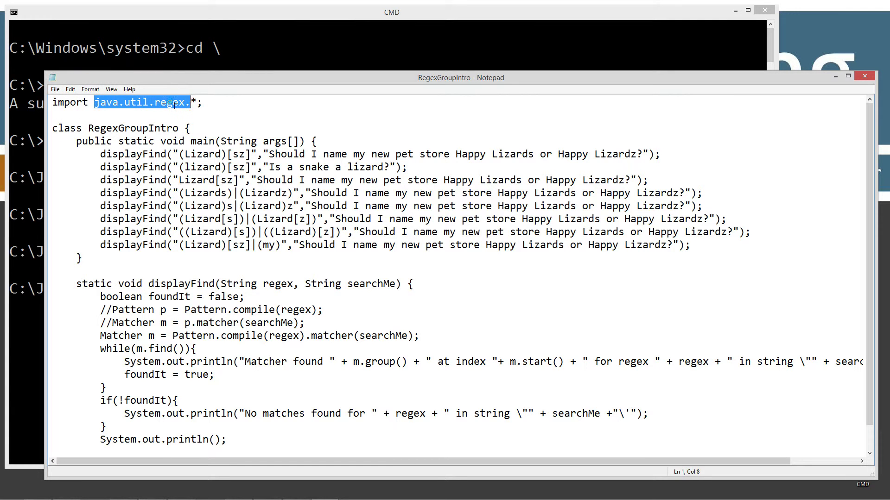
click(173, 104)
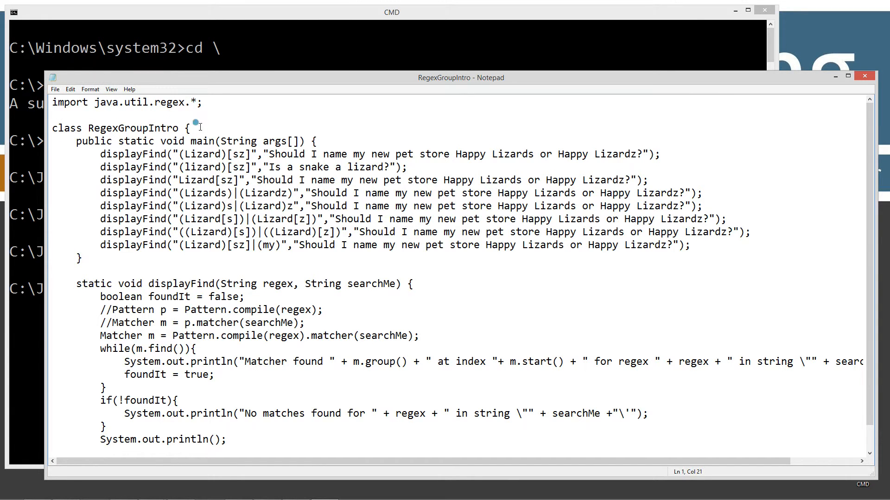
mouse_move(195, 128)
mouse_down()
mouse_move(52, 129)
mouse_move(137, 240)
mouse_up()
scroll(191, 225, down, 1)
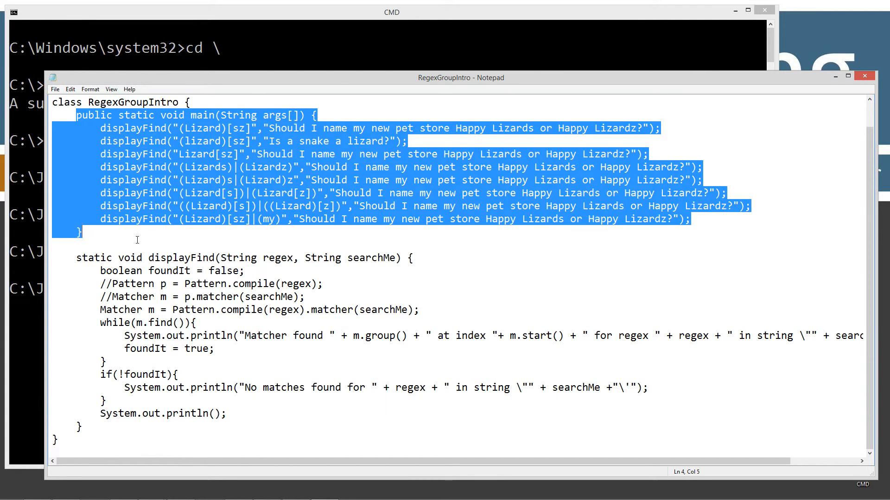
drag(76, 258, 83, 429)
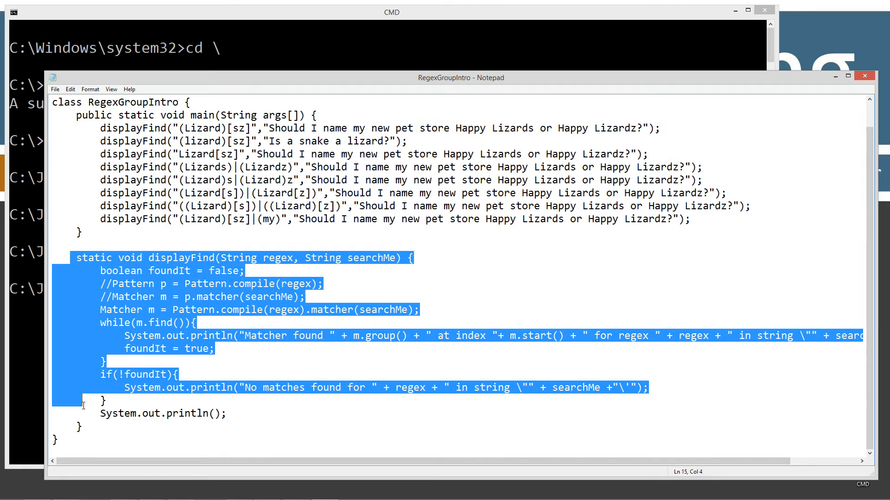
click(172, 258)
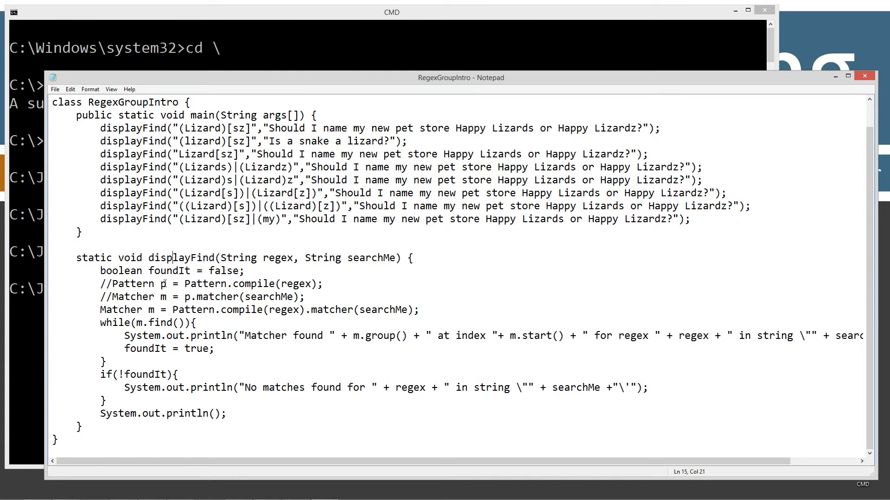
Trace the regex and searchMe parameters into the commented Pattern.compile and .matcher lines and the Matcher m
drag(185, 284, 323, 284)
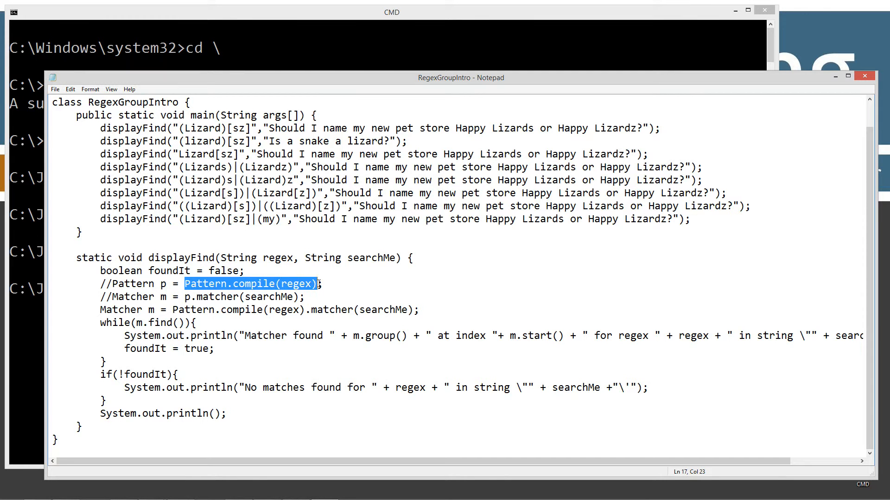
drag(252, 284, 258, 286)
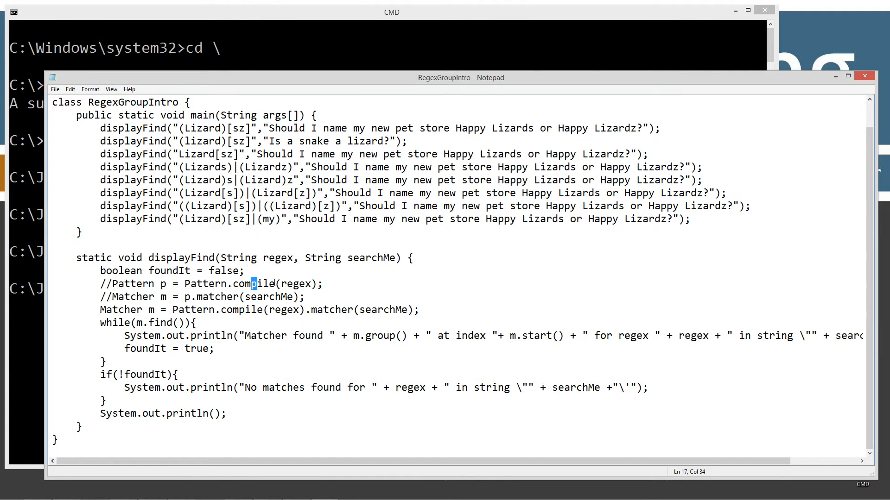
double_click(296, 283)
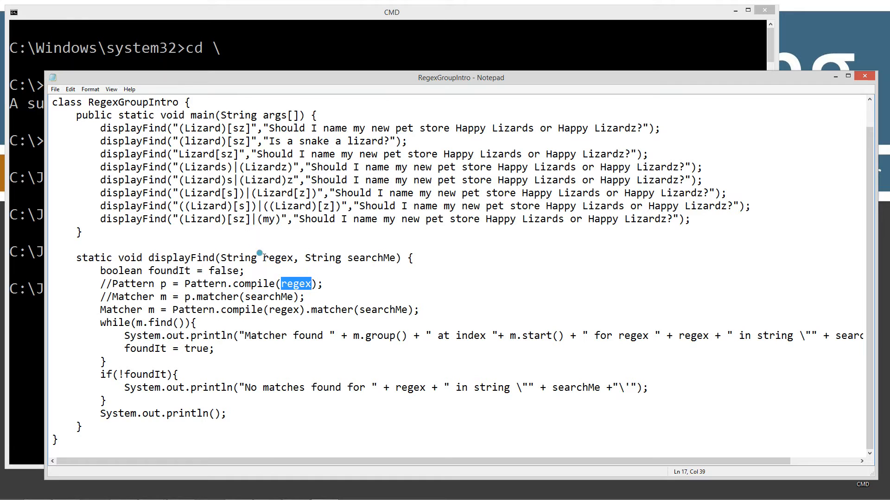
double_click(278, 258)
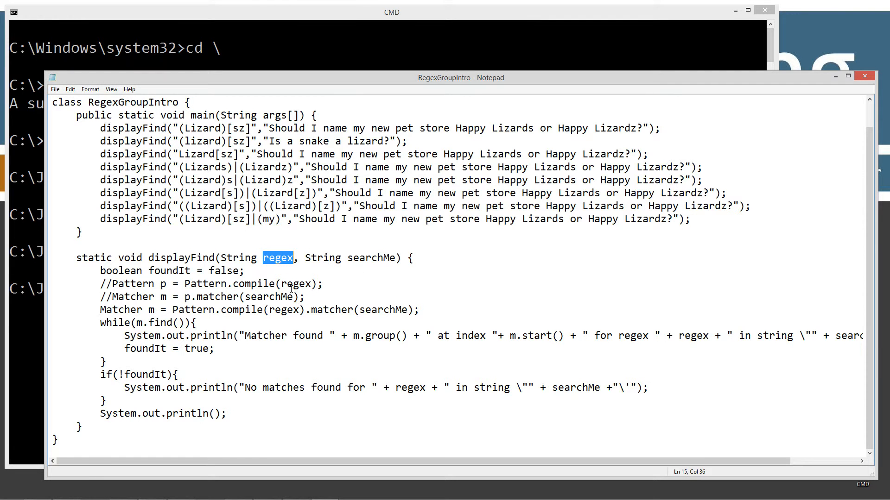
double_click(347, 258)
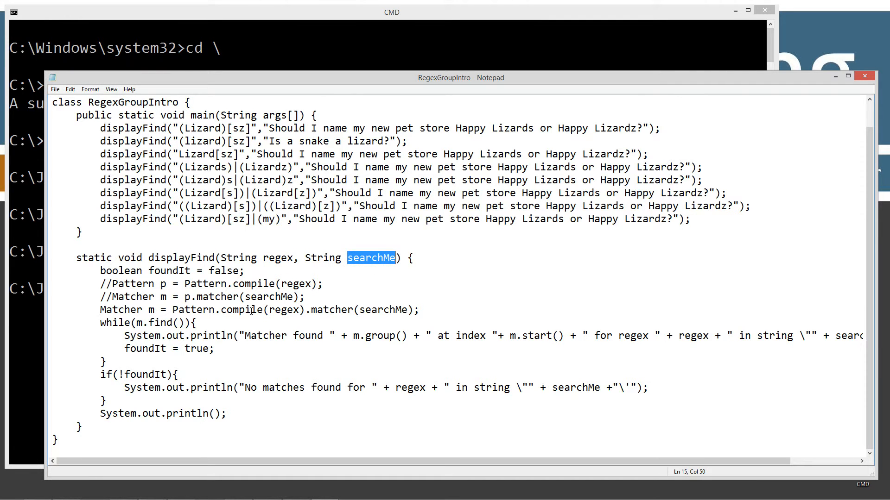
double_click(247, 296)
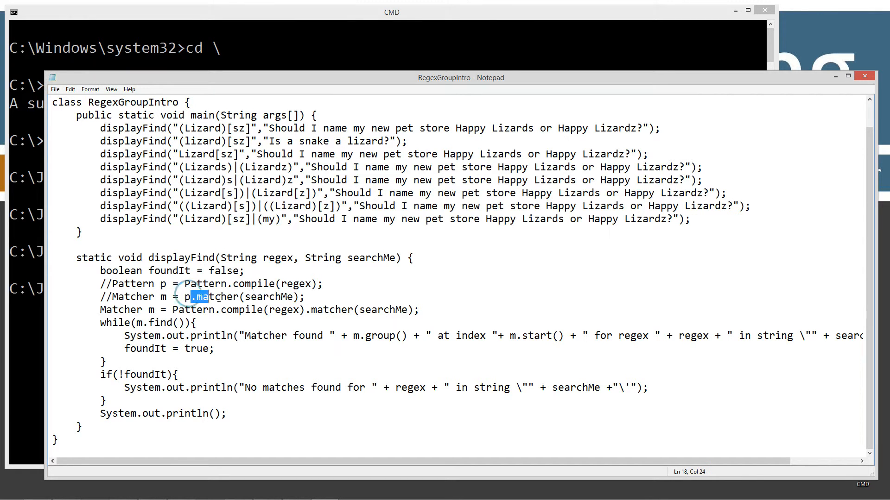
drag(305, 297, 191, 297)
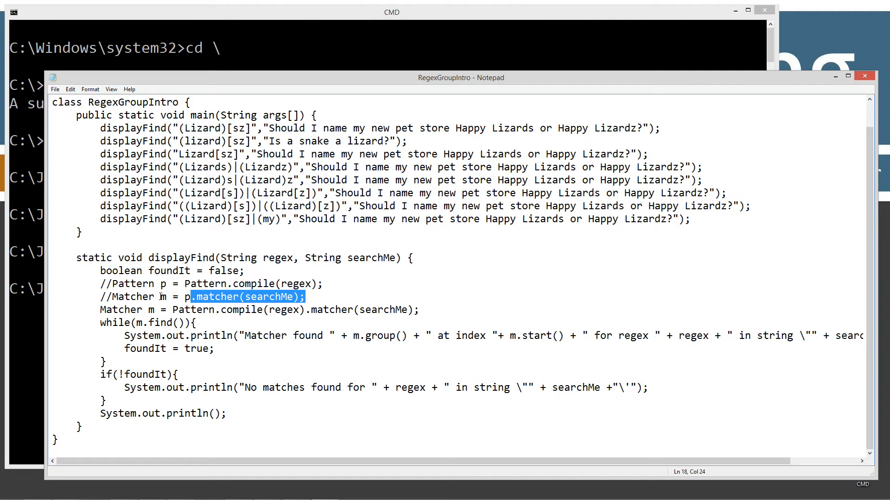
double_click(163, 297)
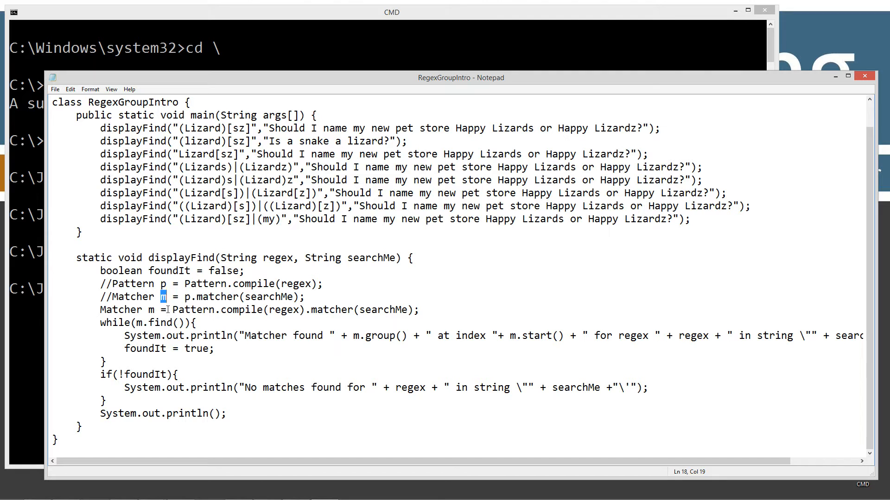
Contrast the two commented-out lines with the one-line compile-and-matcher expression assigned to m on line 19
drag(173, 310, 420, 310)
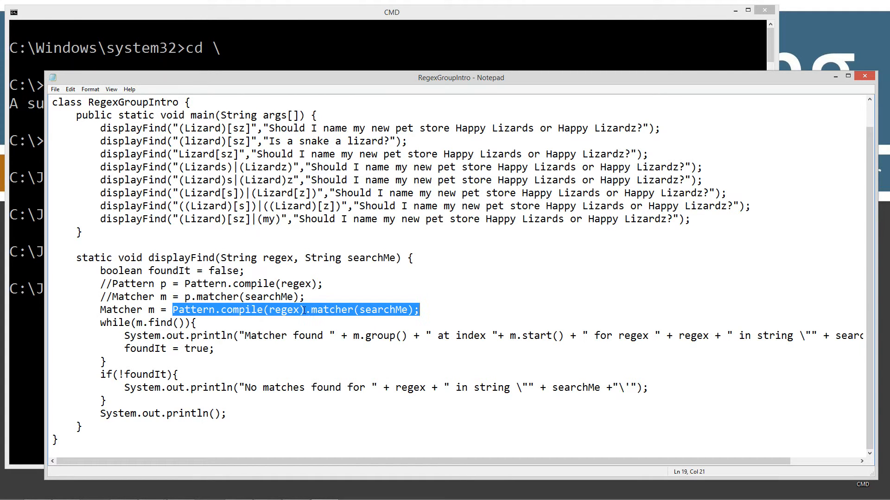
click(303, 310)
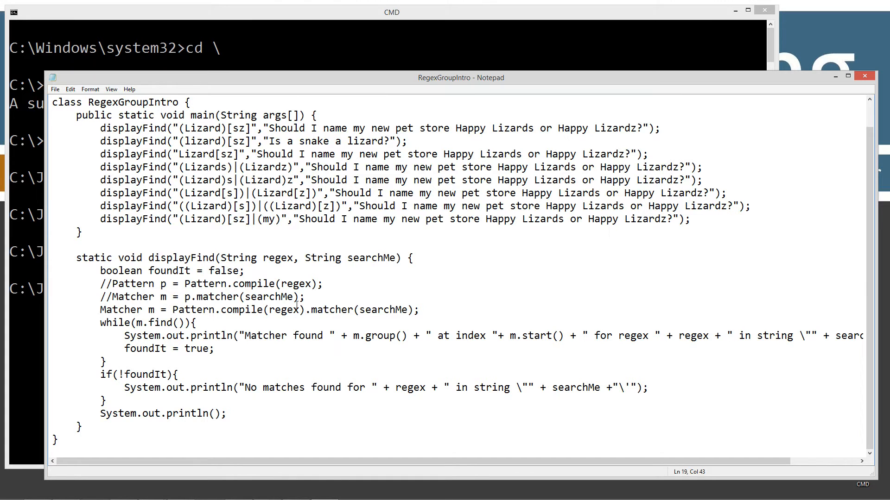
drag(305, 297, 56, 284)
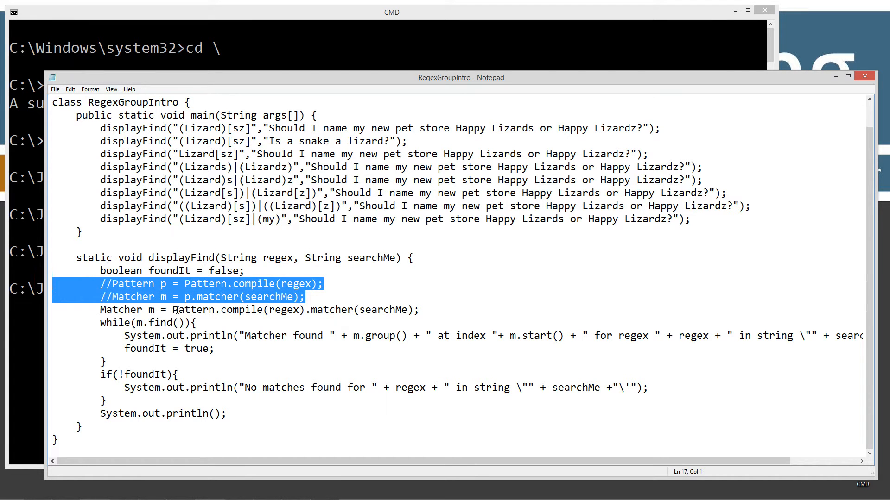
drag(175, 310, 420, 310)
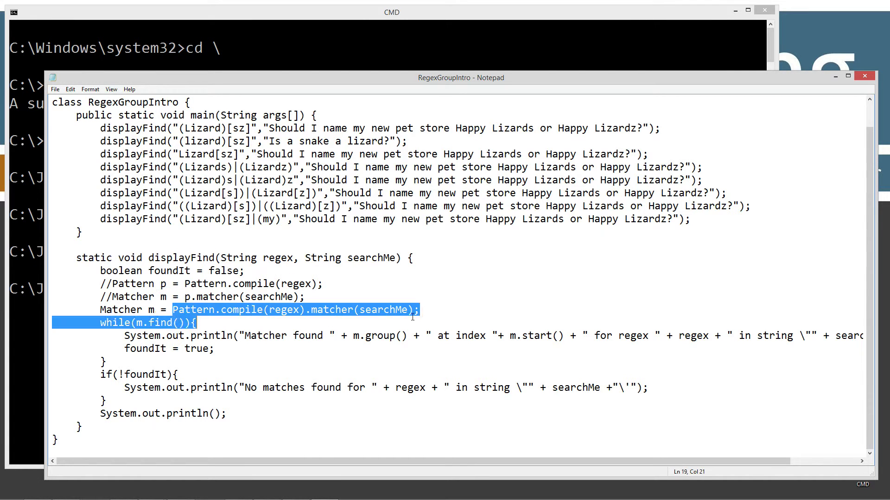
click(245, 311)
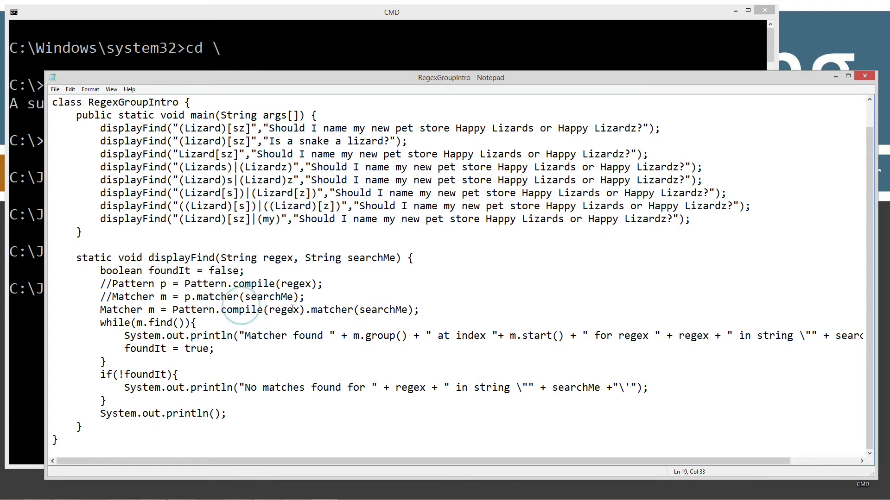
double_click(151, 310)
click(198, 310)
Note the first Lizard examples in main, save the source again and return to the command window
click(172, 142)
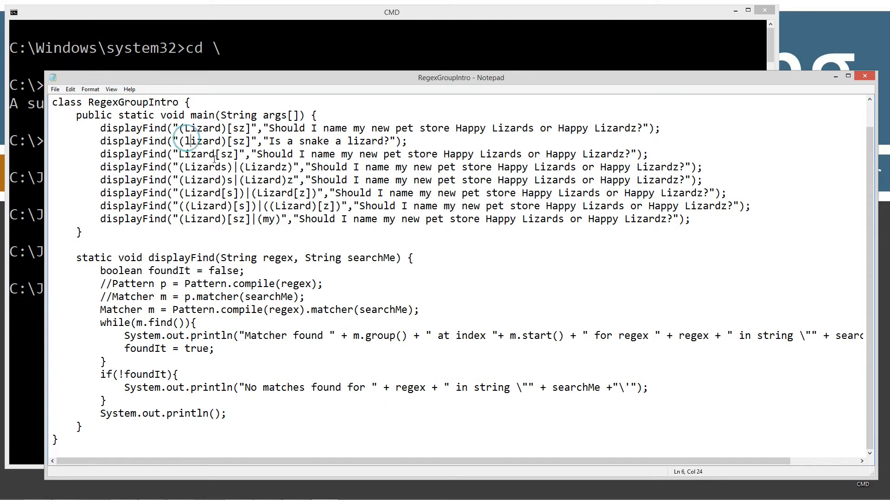
scroll(446, 278, up, 2)
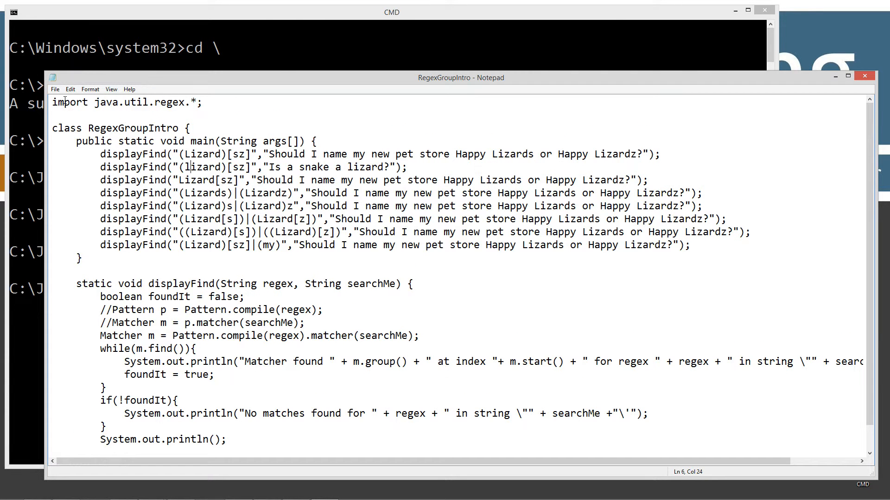
click(54, 89)
click(63, 118)
click(222, 56)
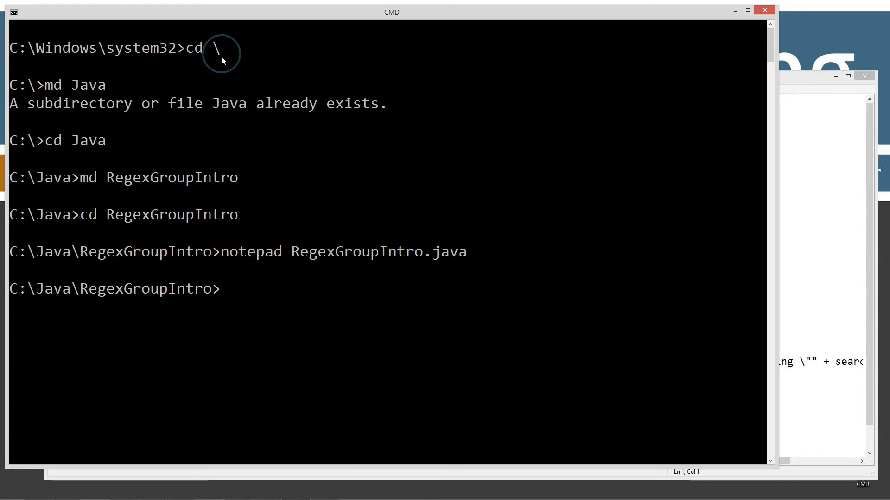
text(cls)
Clear the window, compile with javac RegexGroupIntro.java, run java RegexGroupIntro, then bring Notepad back in front
key(Return)
text(java)
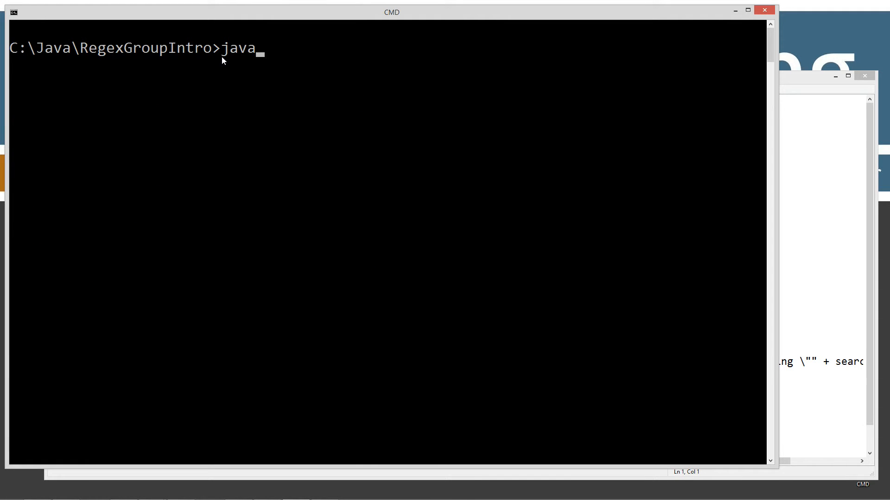
text(c RegexGroupIntro.java)
key(Return)
text(jav)
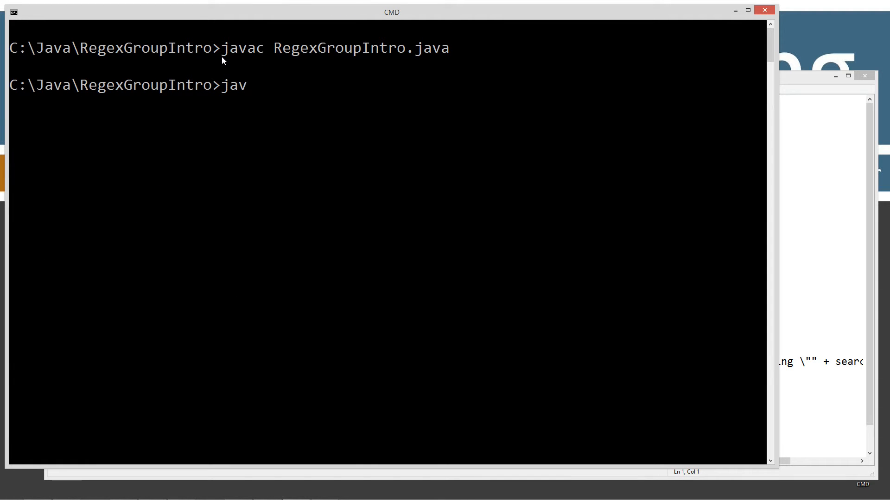
text(a RegexGroupIntro.clas)
key(BackSpace)
key(BackSpace)
key(BackSpace)
key(BackSpace)
key(BackSpace)
key(BackSpace)
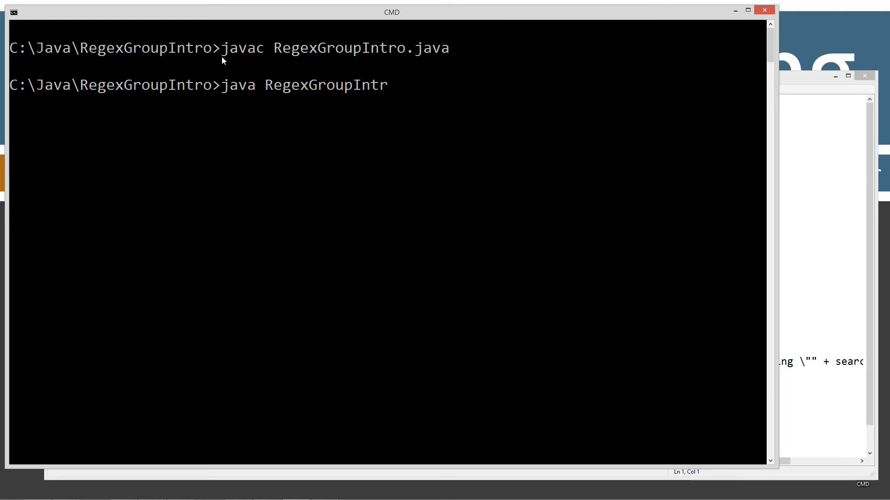
text(o)
key(Return)
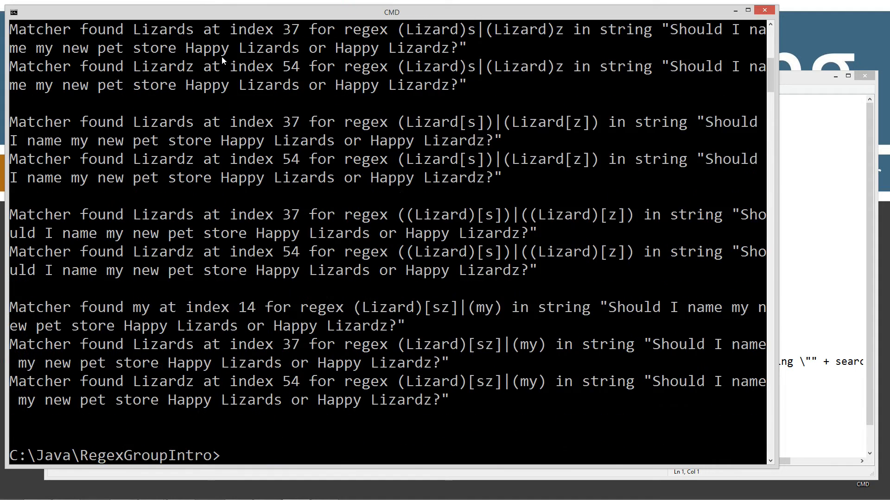
scroll(346, 114, up, 5)
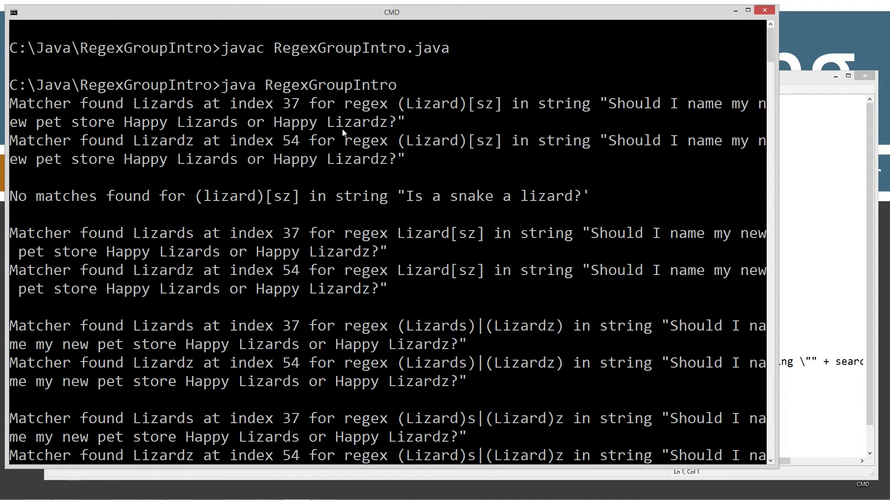
click(843, 199)
Place the code below the printed output and highlight the (Lizard) group and the [sz] character class of the first pattern
drag(703, 79, 677, 189)
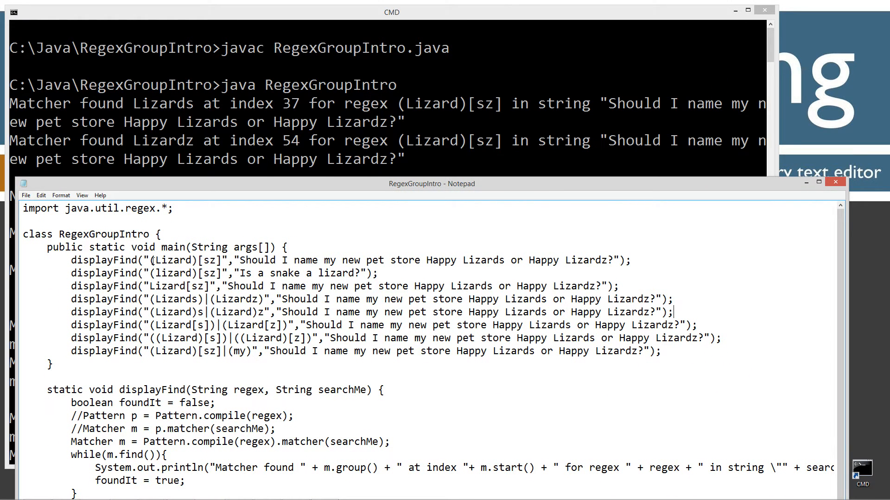
drag(150, 260, 198, 261)
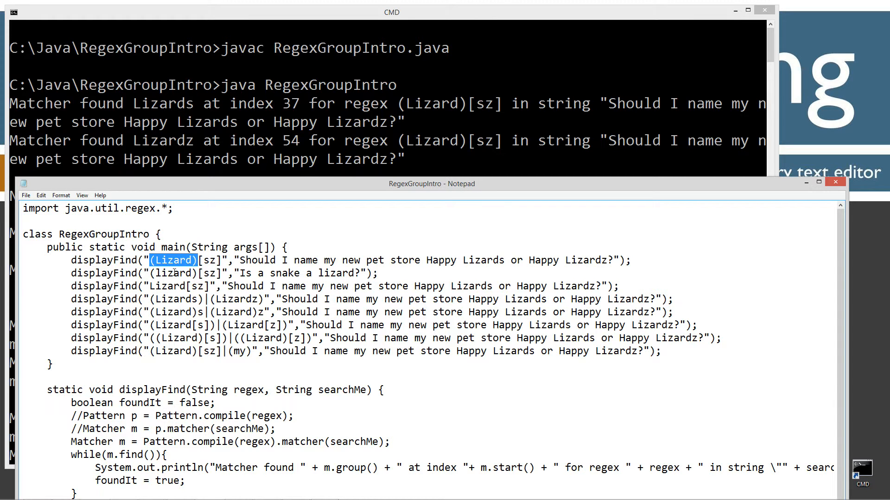
drag(155, 260, 194, 259)
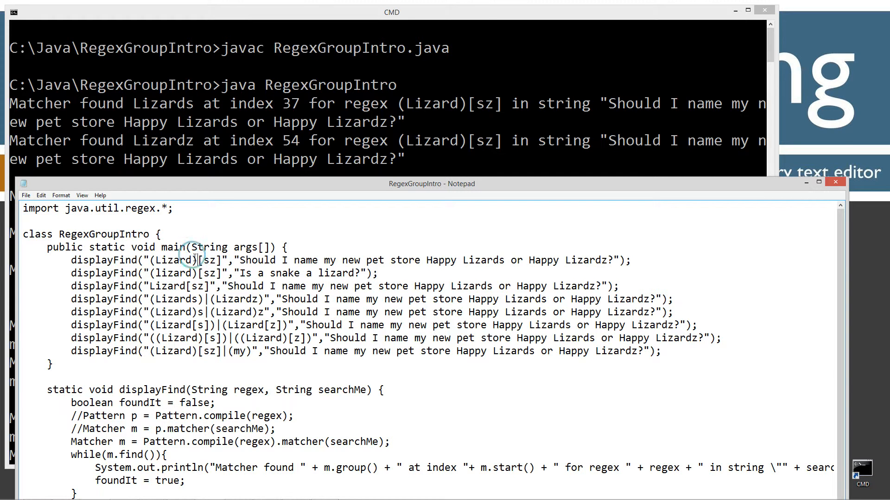
drag(199, 260, 150, 260)
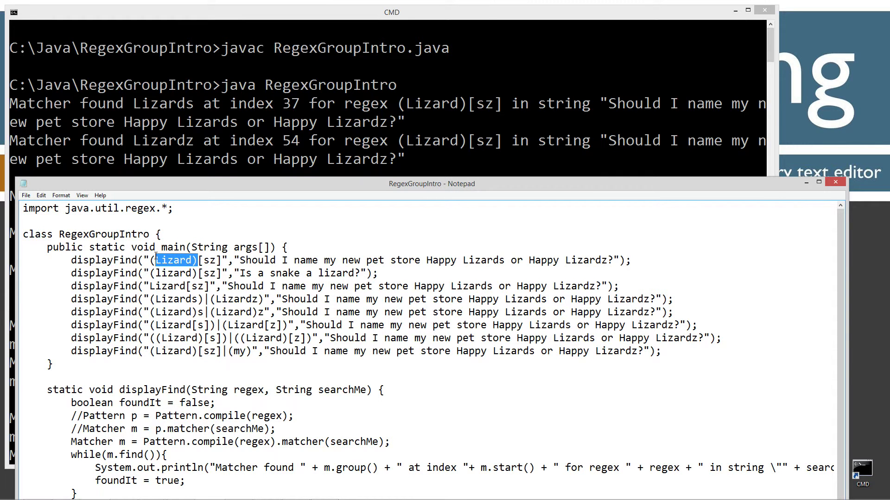
click(199, 260)
drag(199, 260, 223, 260)
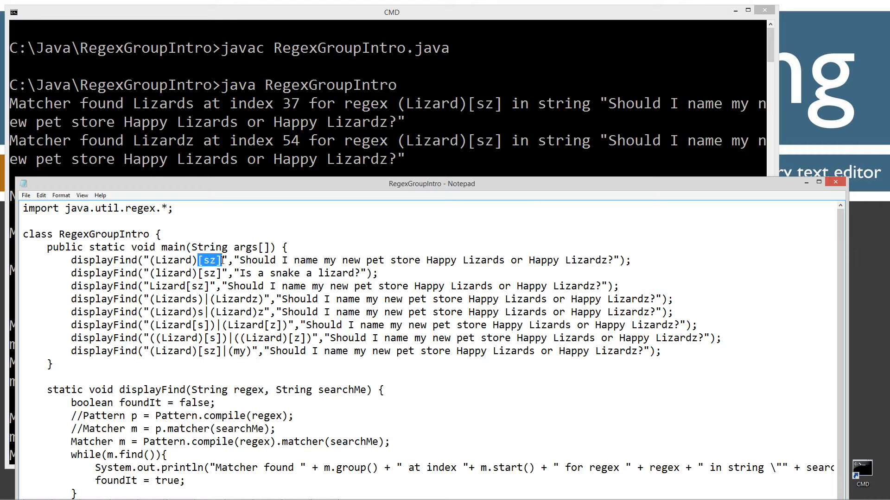
click(208, 262)
Highlight the pet store search sentence, its Happy Lizard part and the z ending of Lizardz against the group
drag(233, 260, 620, 260)
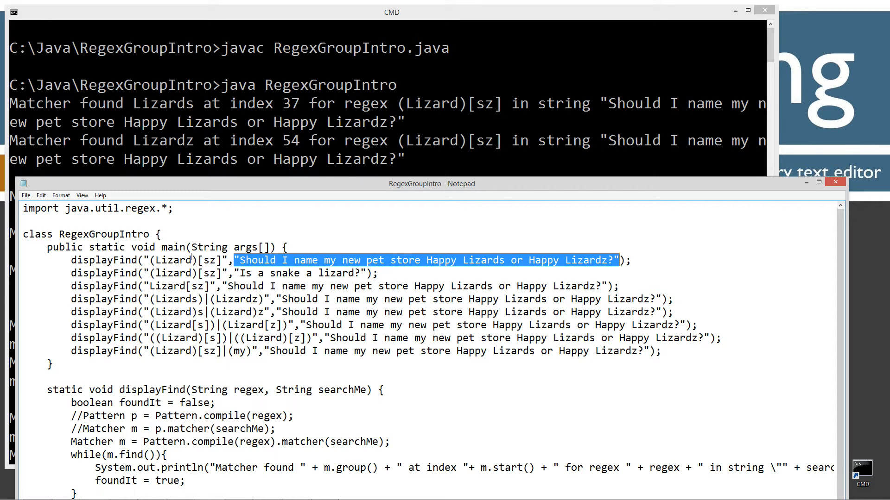
drag(194, 260, 154, 260)
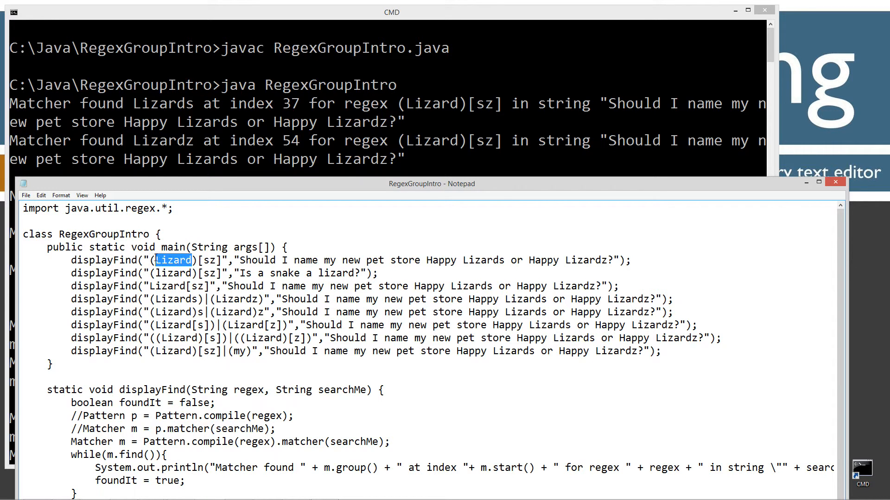
click(240, 260)
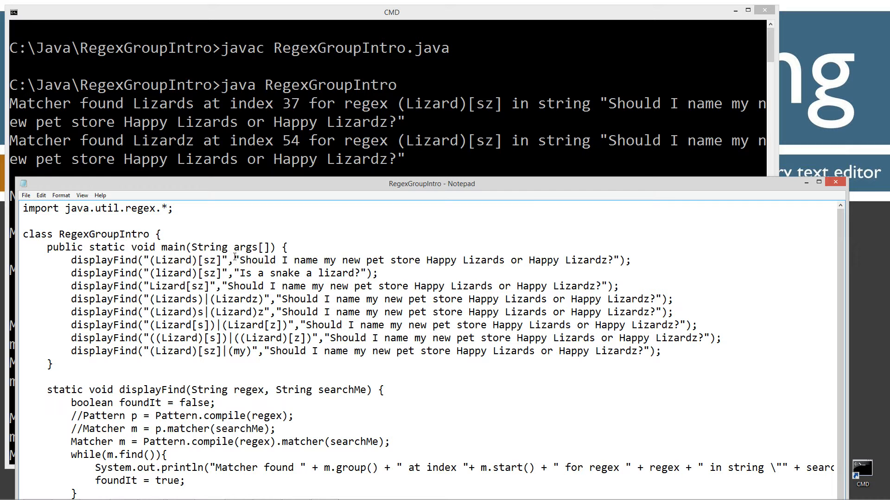
drag(234, 260, 617, 260)
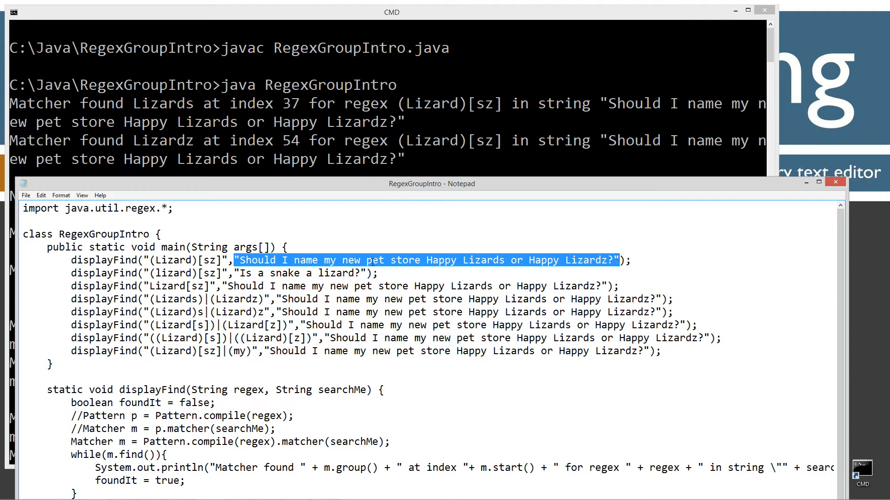
click(318, 260)
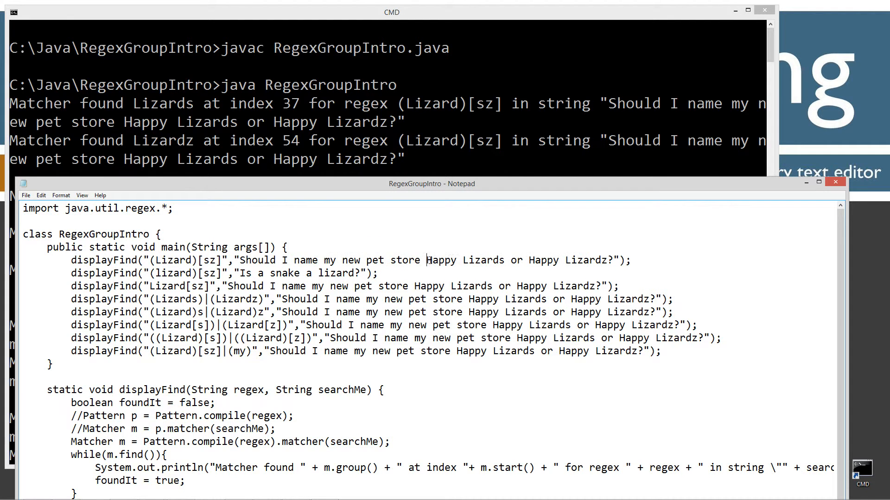
drag(427, 260, 608, 261)
click(493, 257)
Break down the full (Lizard)[sz] pattern again: the group, the word Lizard inside it and the s in [sz]
drag(149, 260, 224, 260)
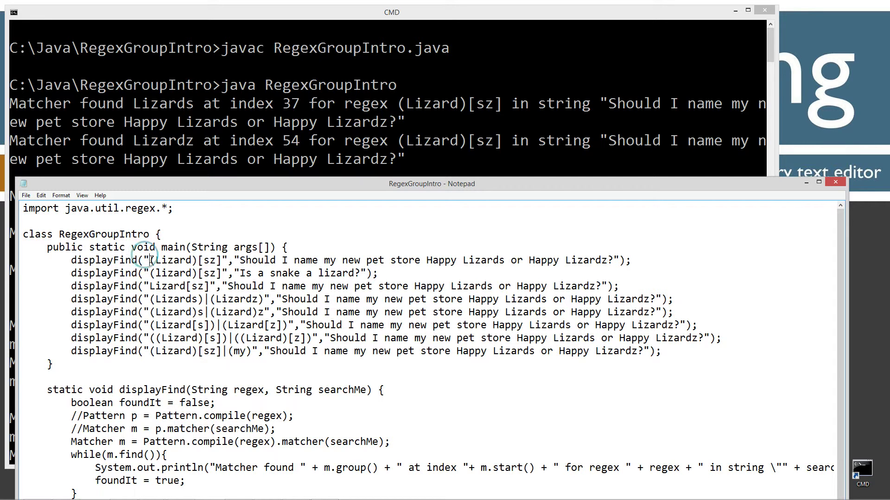
click(177, 260)
mouse_move(198, 260)
mouse_down()
mouse_move(150, 259)
mouse_move(223, 260)
mouse_up()
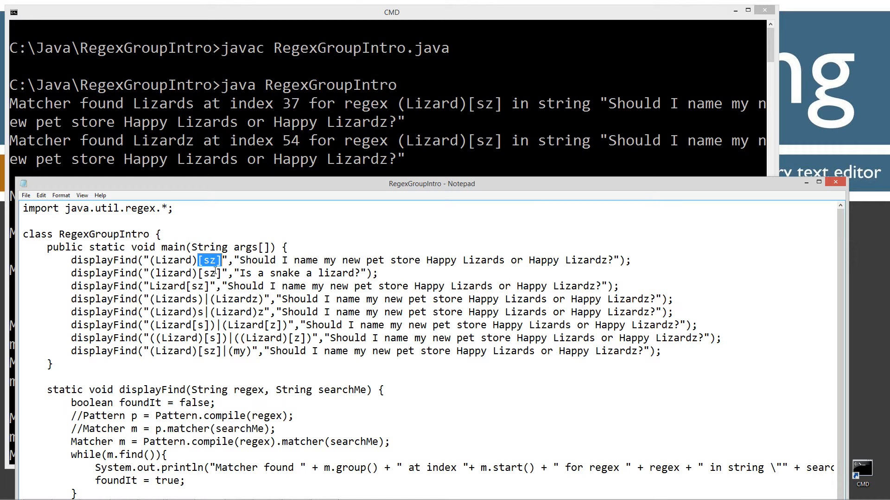
click(200, 260)
drag(193, 260, 156, 260)
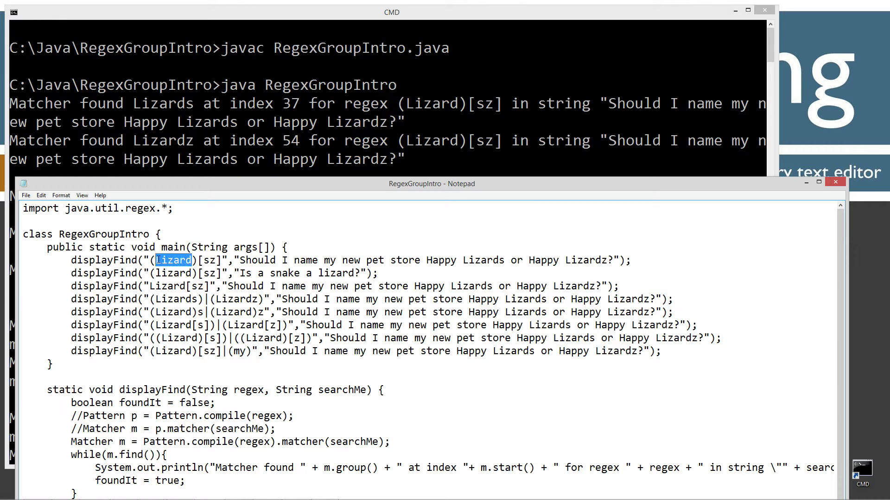
click(196, 260)
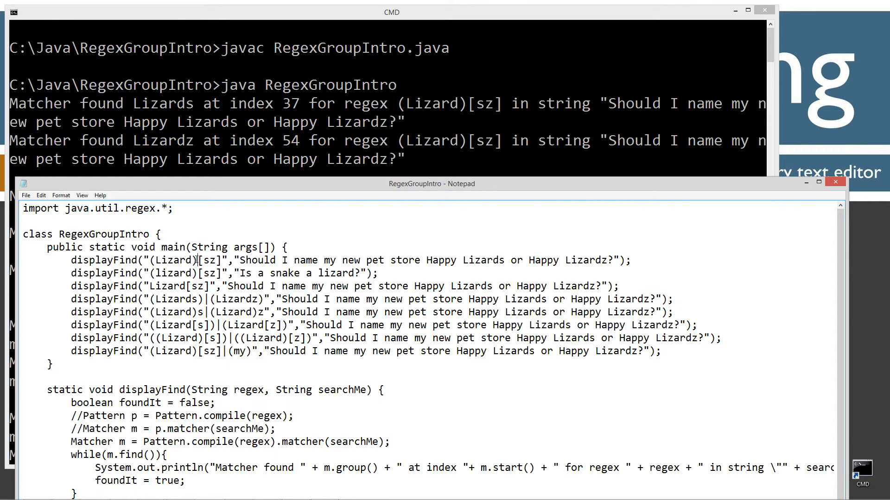
drag(203, 260, 214, 260)
Expose the No matches found line and compare 'Is a snake a lizard?' and its word lizard with the lowercase (lizard) group
drag(209, 185, 199, 223)
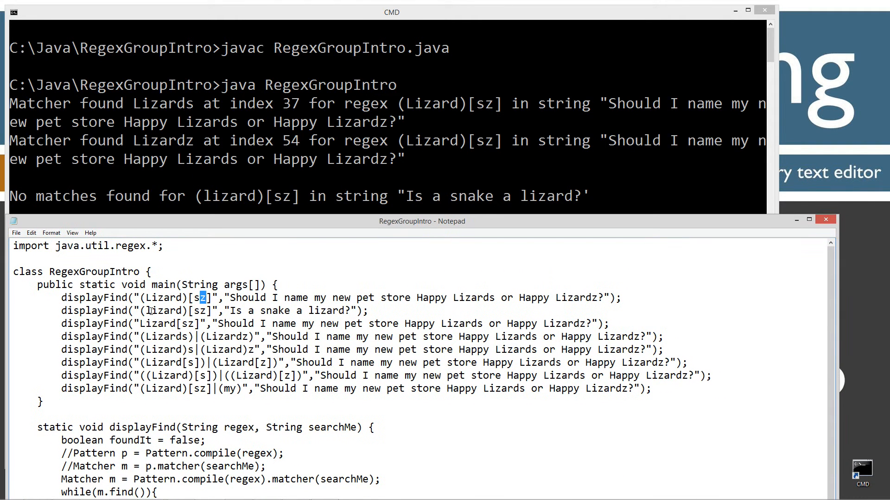
drag(141, 310, 356, 311)
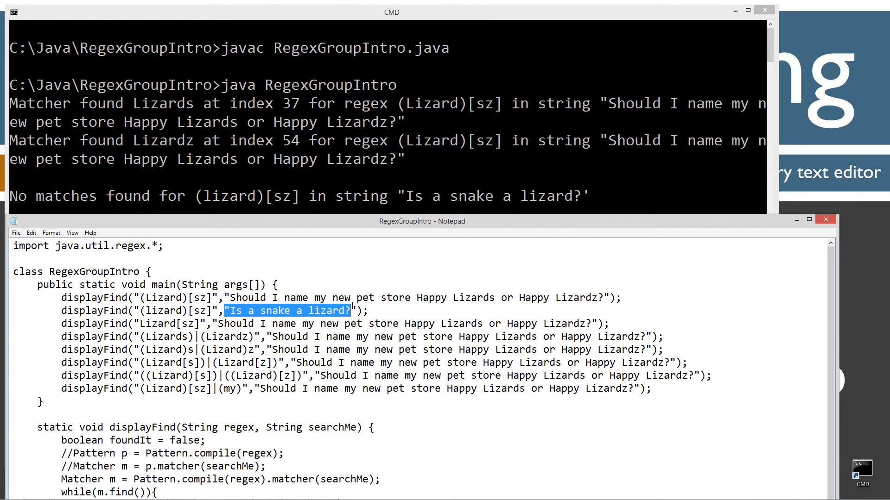
click(312, 311)
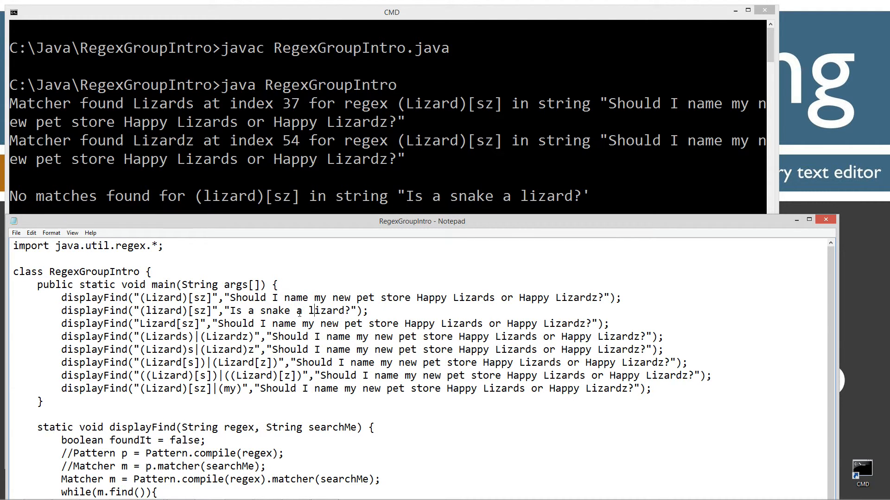
drag(309, 311, 351, 310)
drag(141, 311, 189, 311)
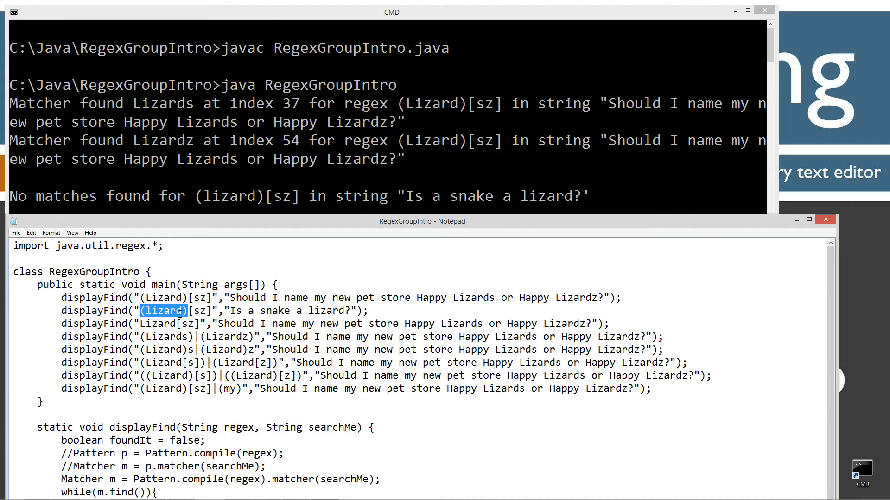
click(189, 311)
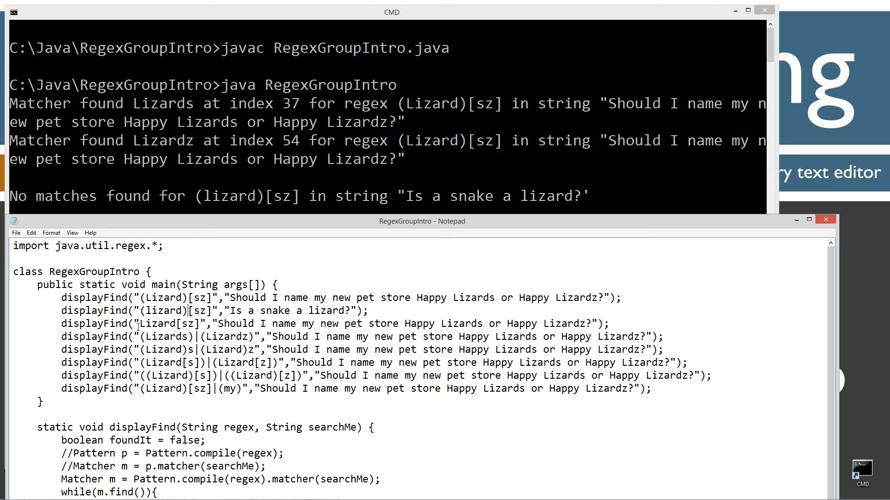
Highlight Lizard in the third pattern and check its matches in the CMD output
mouse_move(139, 323)
mouse_down()
mouse_move(176, 324)
mouse_move(144, 297)
mouse_move(177, 324)
mouse_up()
click(178, 324)
drag(325, 223, 333, 320)
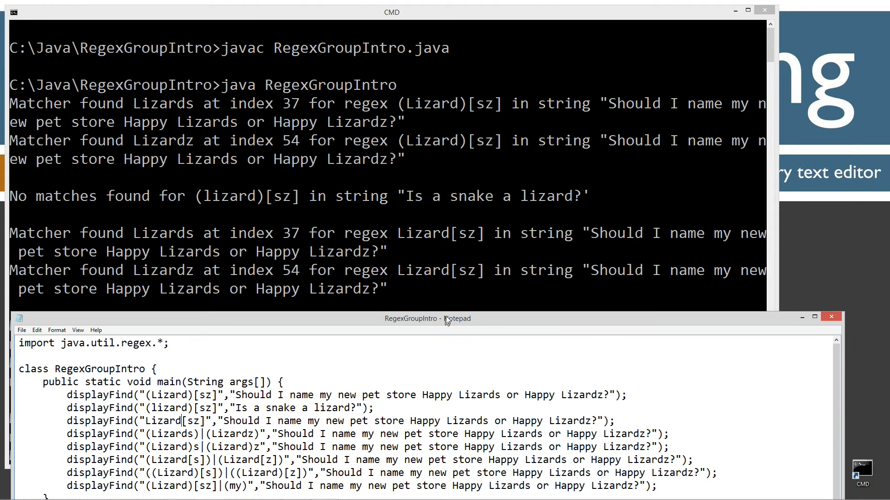
drag(445, 318, 453, 138)
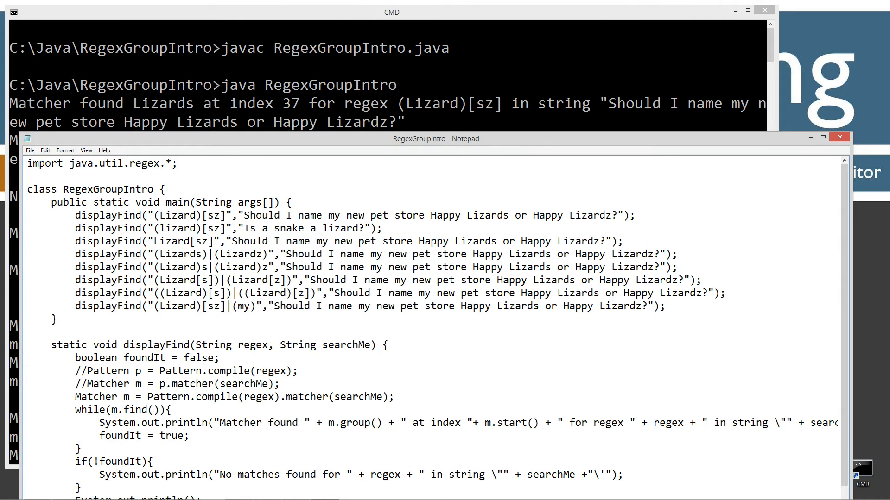
click(271, 102)
scroll(344, 181, down, 5)
scroll(344, 182, down, 5)
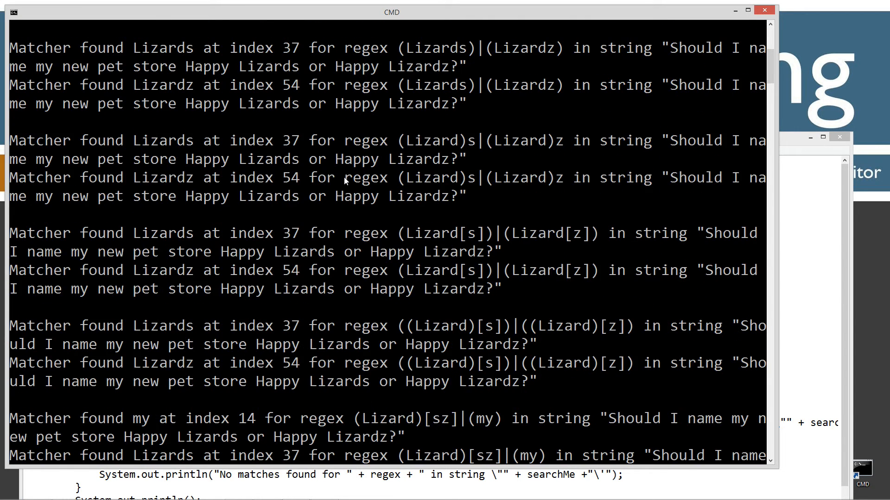
click(806, 238)
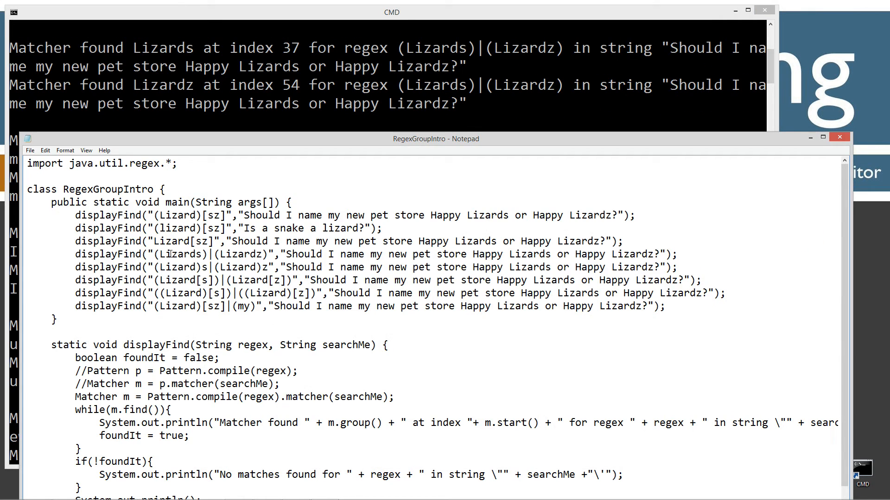
Highlight the alternation bar in (Lizards)|(Lizardz) and the earlier (Lizard)[sz] pattern
double_click(210, 254)
click(210, 255)
double_click(210, 254)
drag(158, 215, 227, 216)
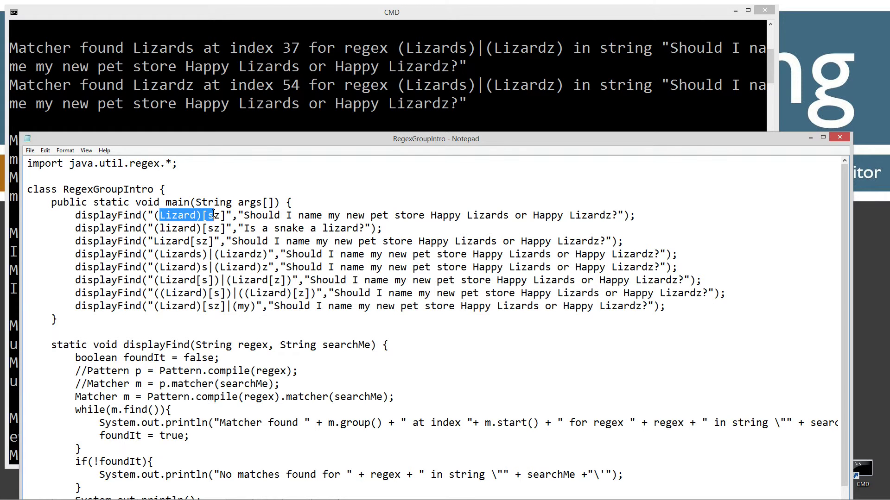
Highlight each alternative (Lizards) and (Lizardz), then view their matches at 37 and 54
click(175, 254)
drag(154, 254, 208, 255)
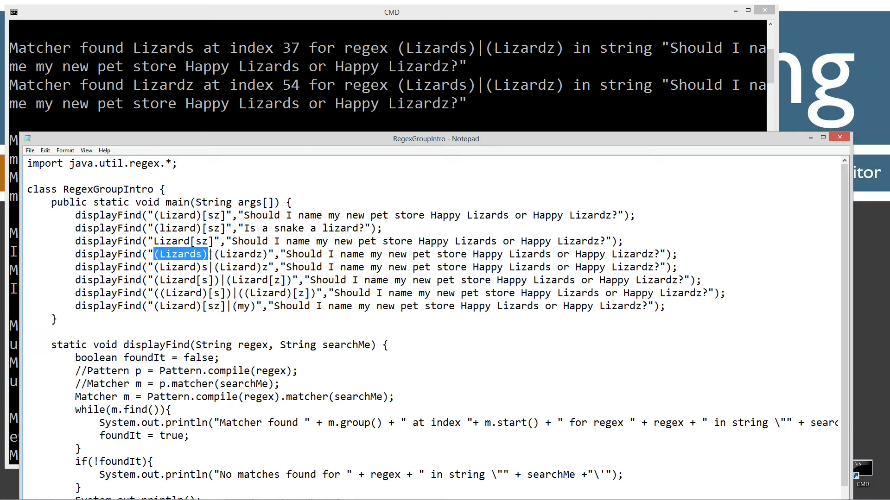
drag(215, 254, 269, 255)
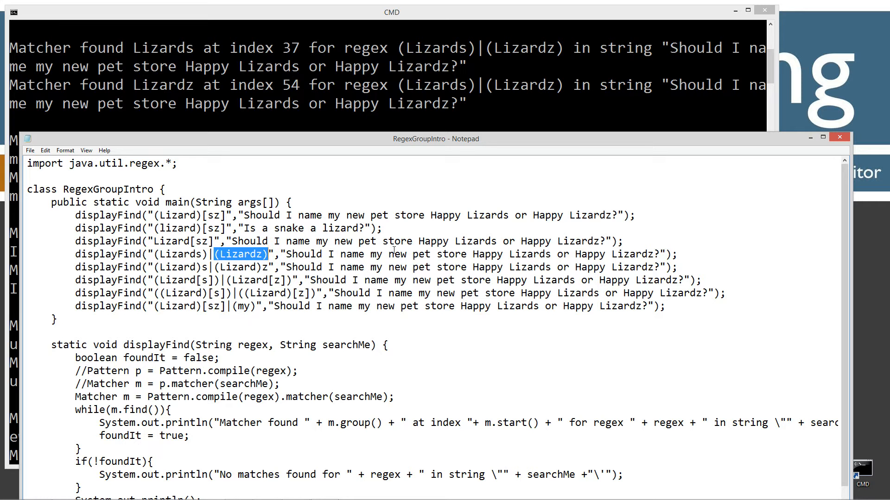
click(260, 111)
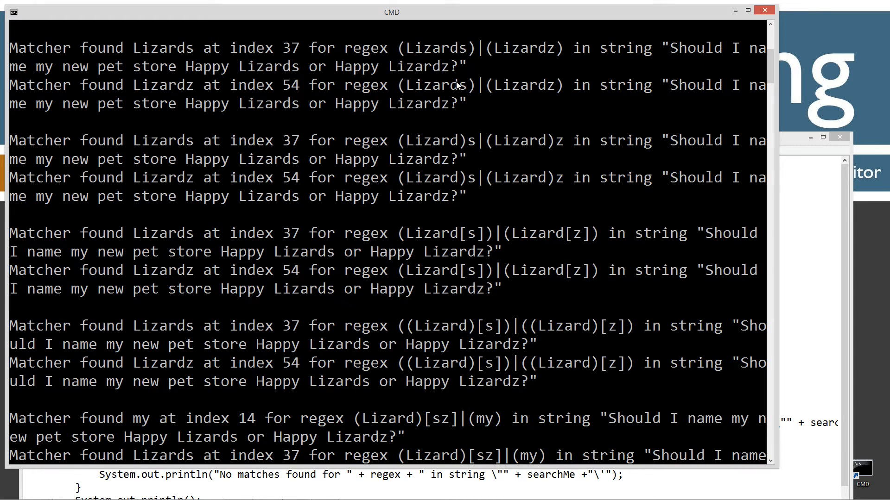
click(801, 165)
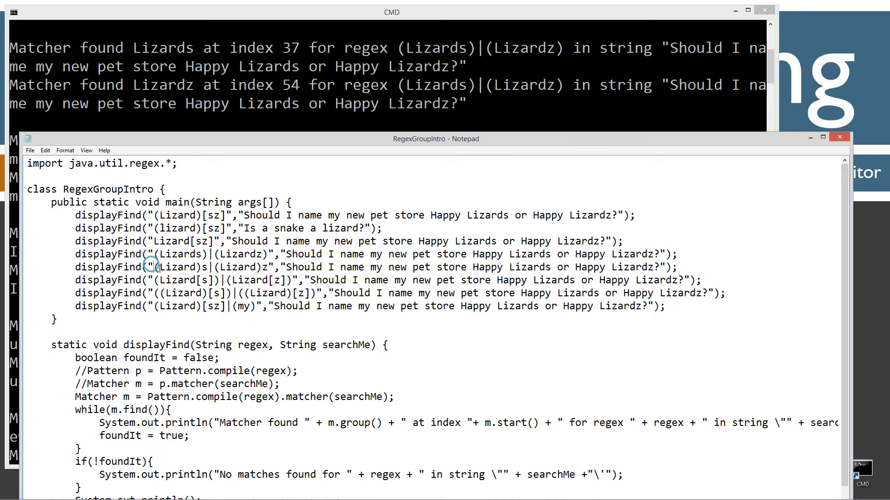
Highlight (Lizard), its trailing s and (Lizard)z, then reveal their matches at 37 and 54
drag(154, 267, 204, 267)
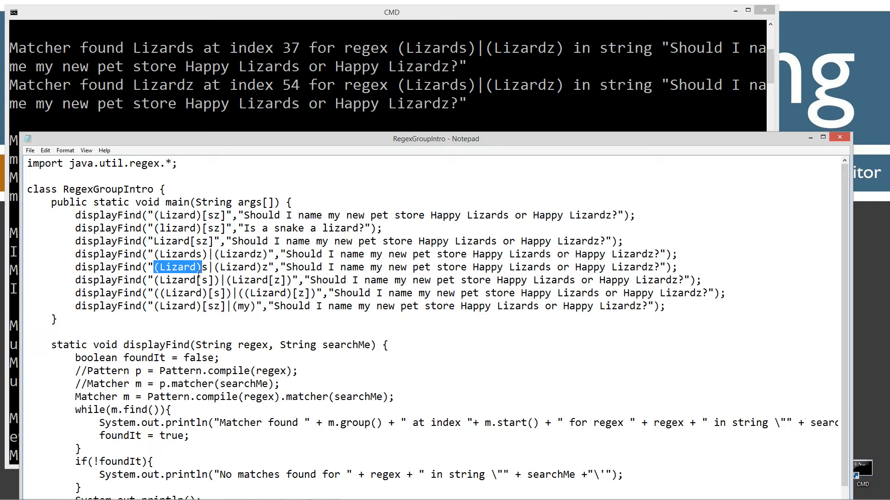
drag(203, 267, 208, 267)
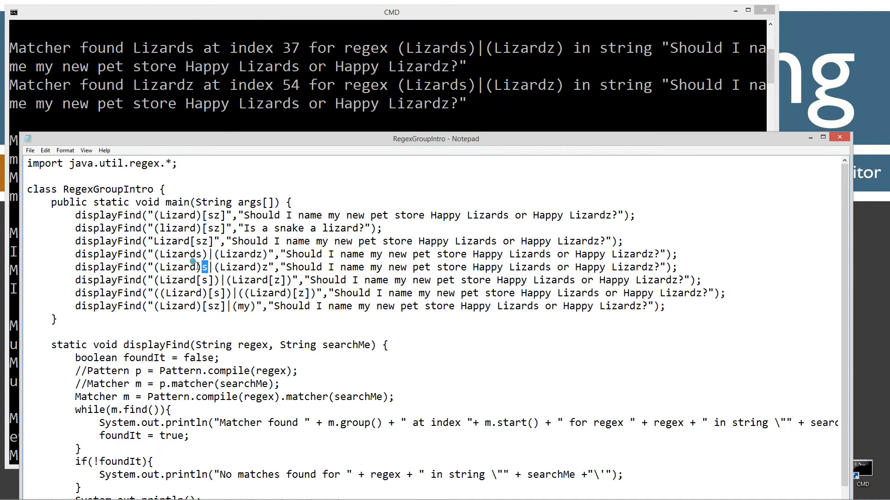
double_click(180, 267)
click(207, 267)
drag(214, 267, 269, 267)
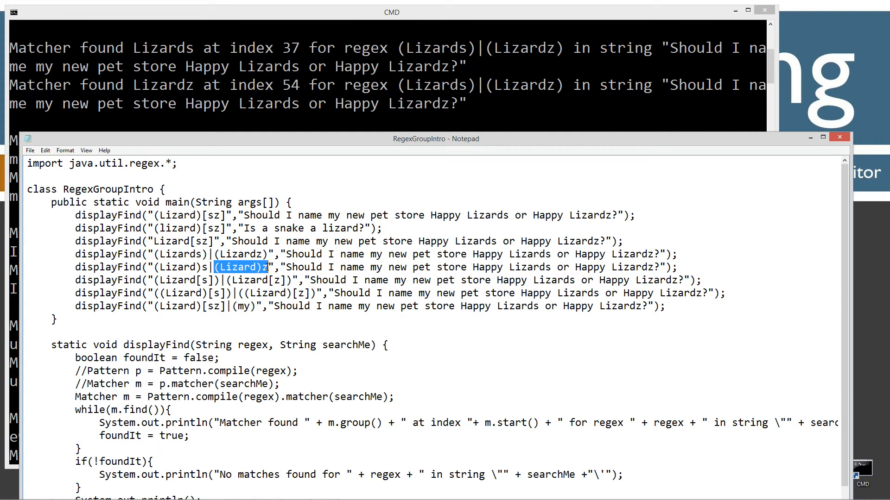
click(206, 268)
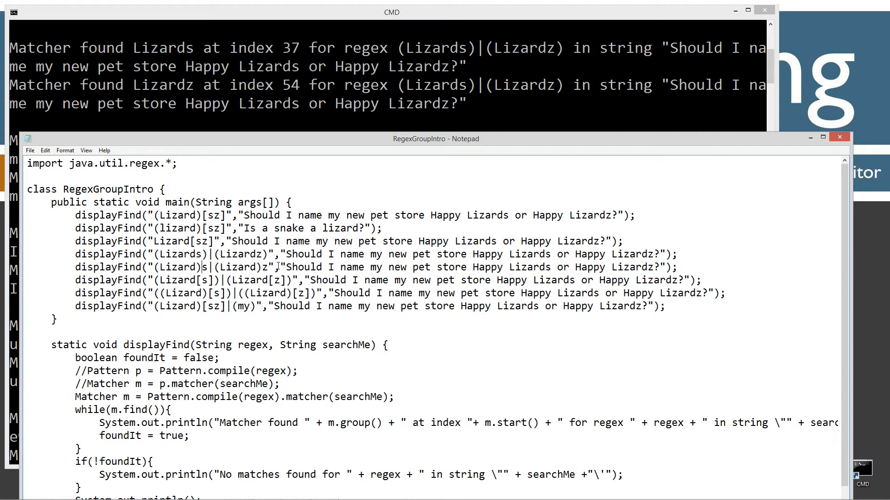
drag(325, 141, 316, 225)
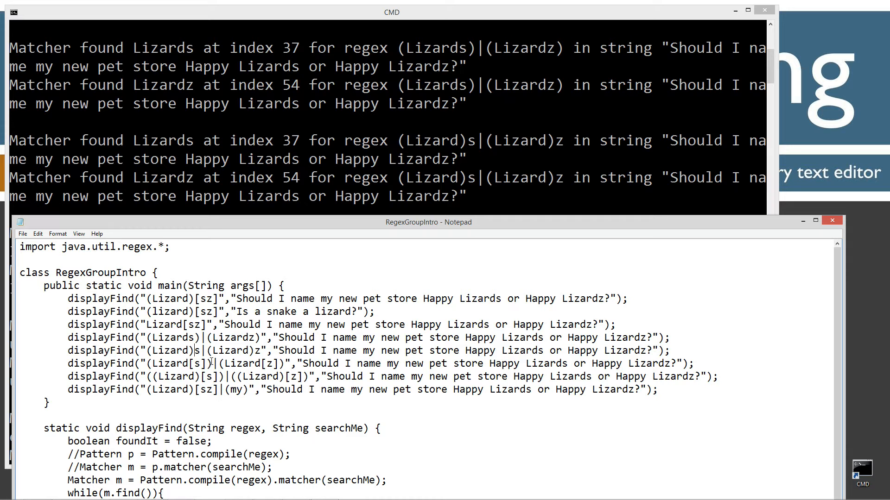
Highlight Lizard[s], the [s] class and (Lizard[z]), then view their matches in CMD
drag(209, 363, 153, 364)
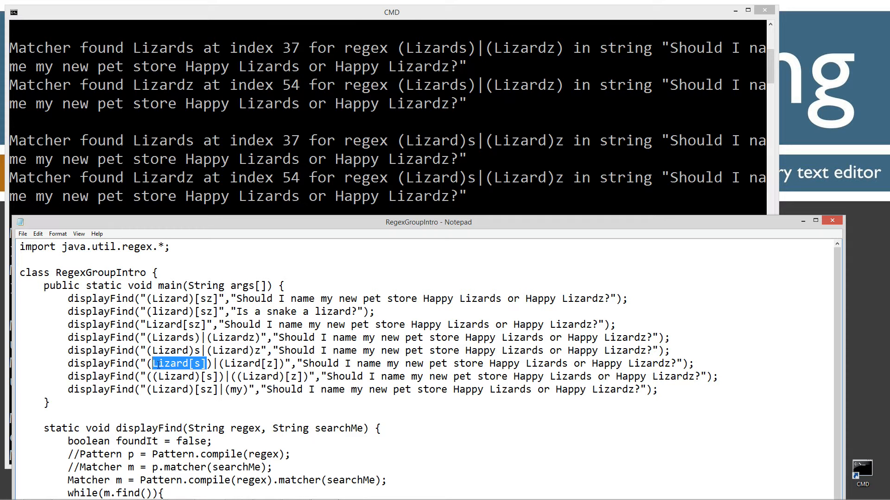
click(215, 364)
mouse_move(216, 364)
mouse_down()
mouse_move(148, 363)
mouse_move(193, 363)
mouse_up()
click(165, 364)
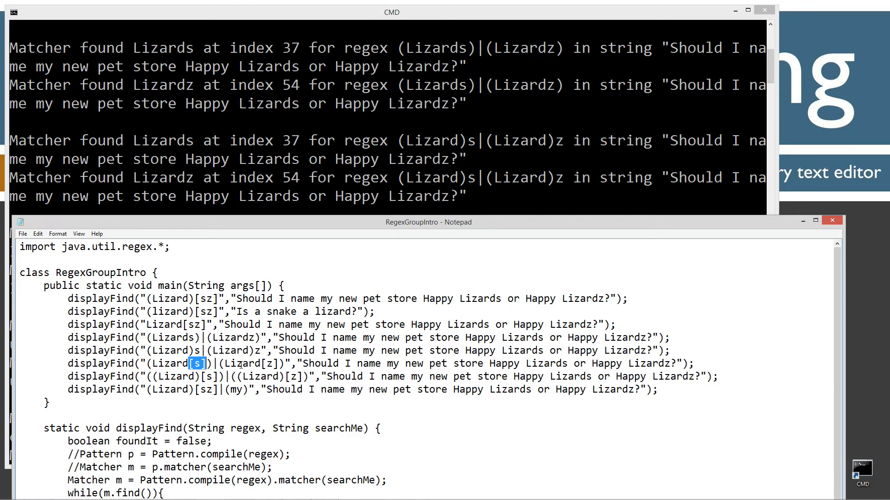
drag(220, 363, 280, 365)
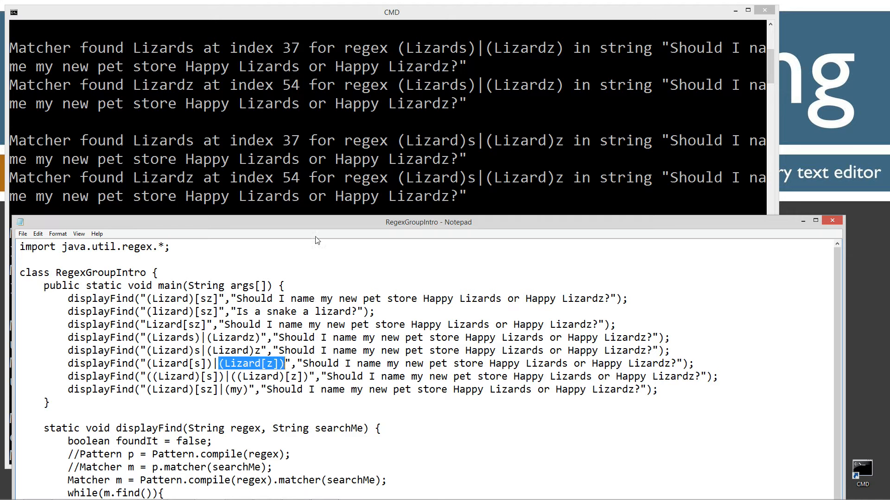
click(404, 167)
scroll(417, 209, down, 5)
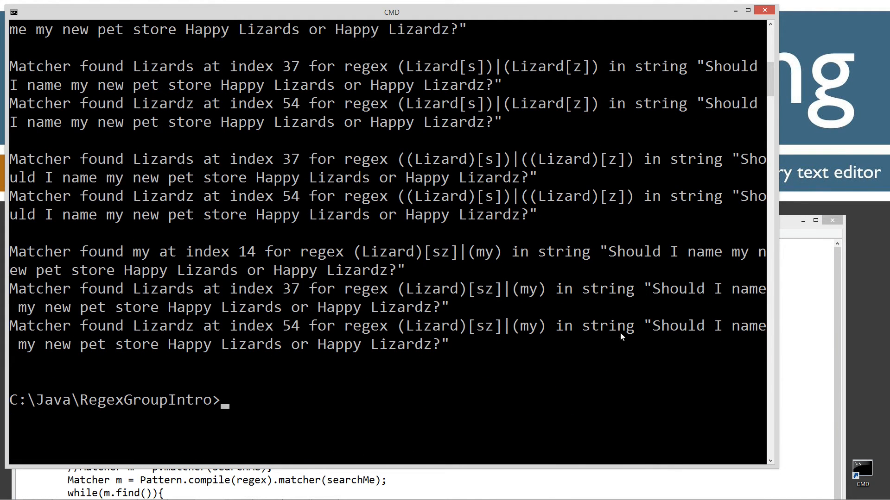
Bring the code forward and highlight the nested group ((Lizard)[s]) and its [s] class
click(799, 339)
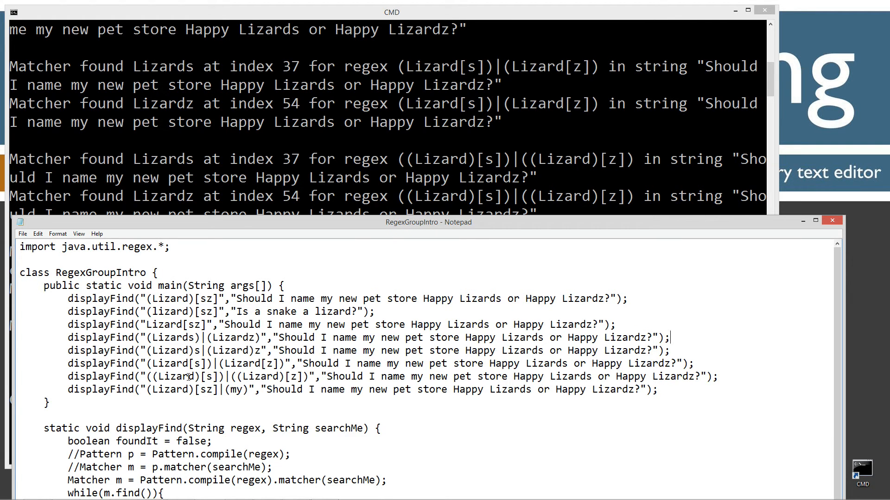
mouse_move(147, 377)
mouse_down()
mouse_move(226, 378)
mouse_move(153, 377)
mouse_move(218, 376)
mouse_up()
click(153, 376)
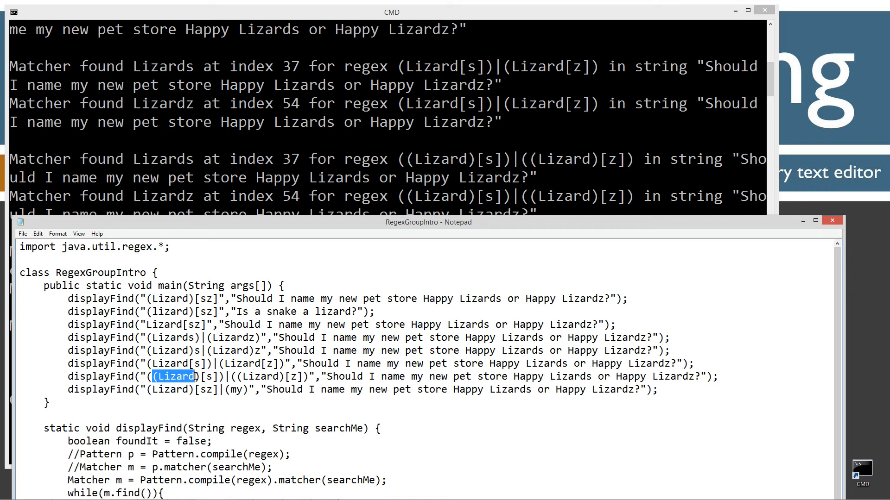
drag(219, 377, 147, 377)
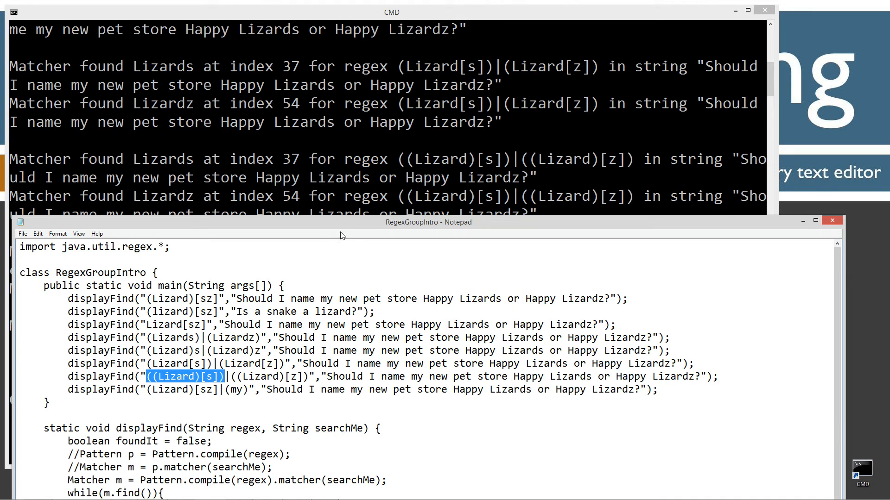
Highlight ((Lizard)[z]), the earlier (lizard) group and the [s] class for comparison
drag(342, 224, 339, 242)
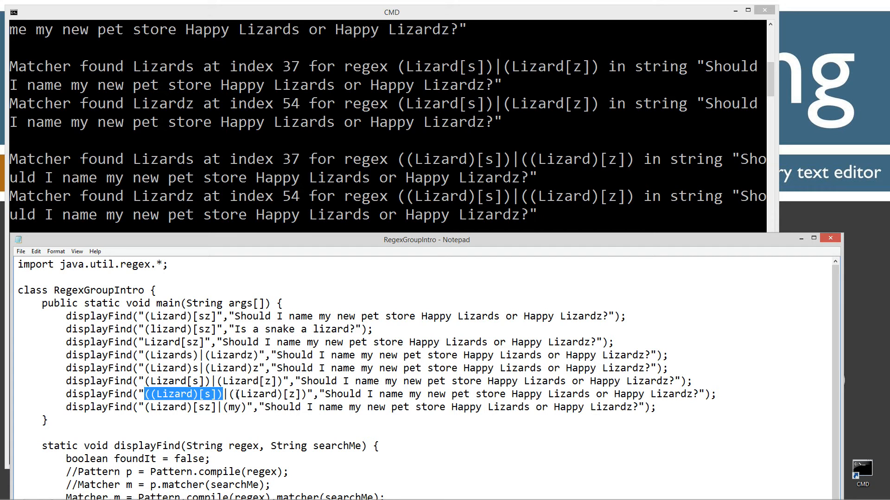
drag(229, 393, 309, 394)
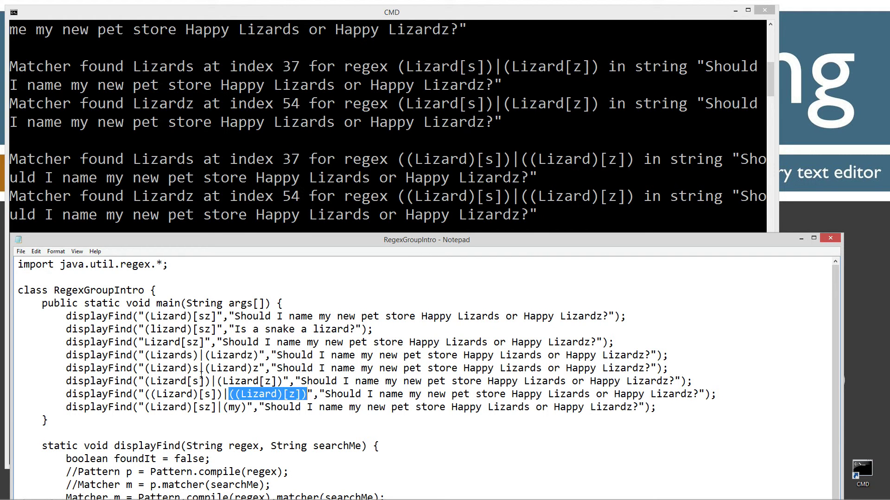
drag(192, 329, 145, 329)
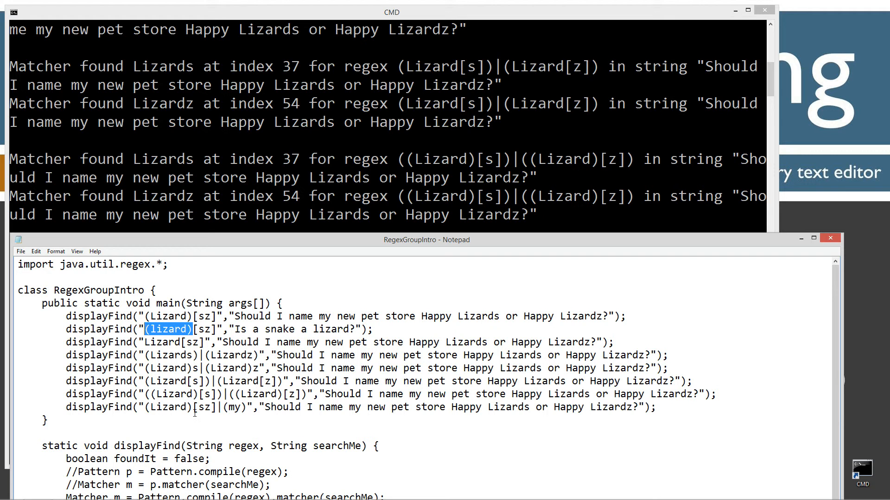
drag(200, 394, 218, 394)
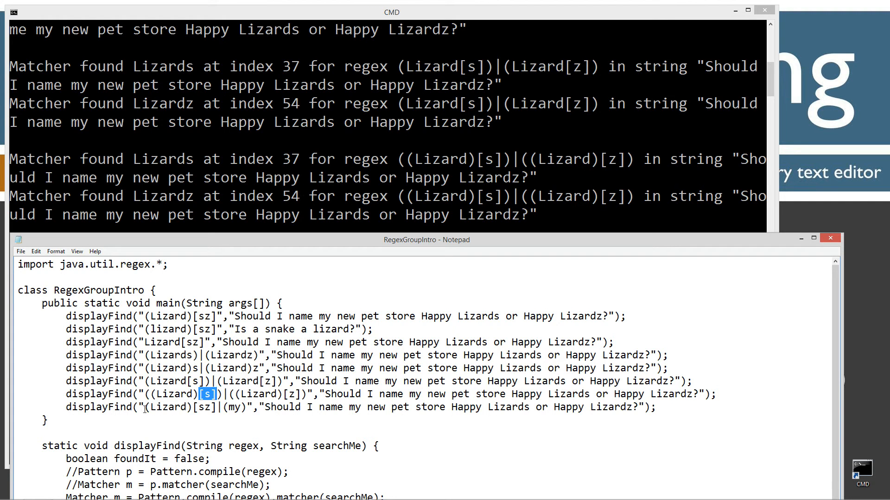
Highlight (Lizard), [sz], the alternation bar and (my) on the last call
drag(146, 407, 191, 408)
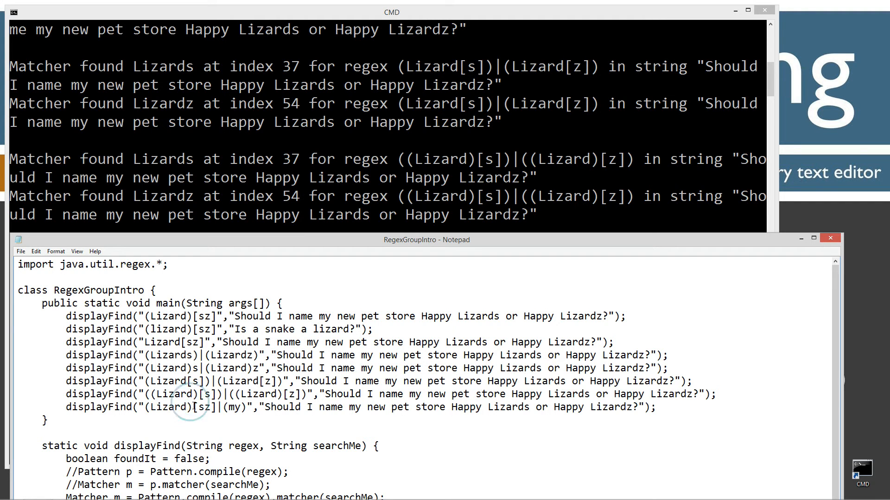
drag(195, 407, 218, 408)
click(222, 408)
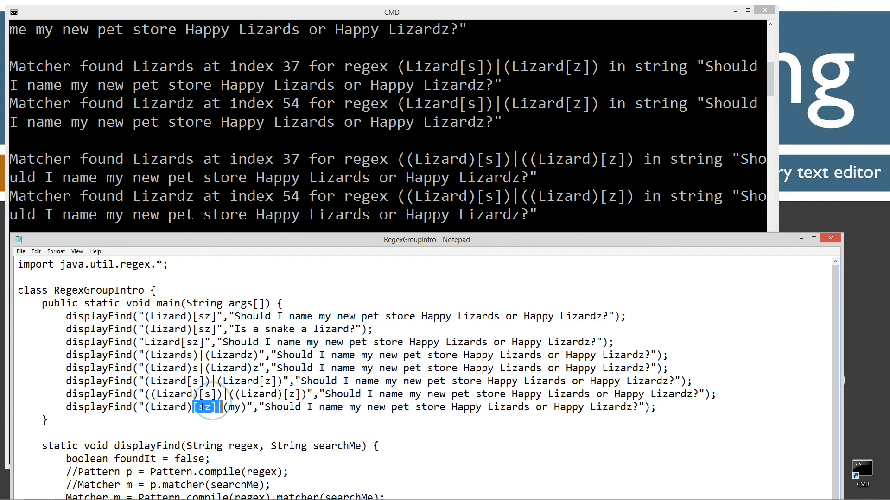
click(219, 408)
double_click(221, 408)
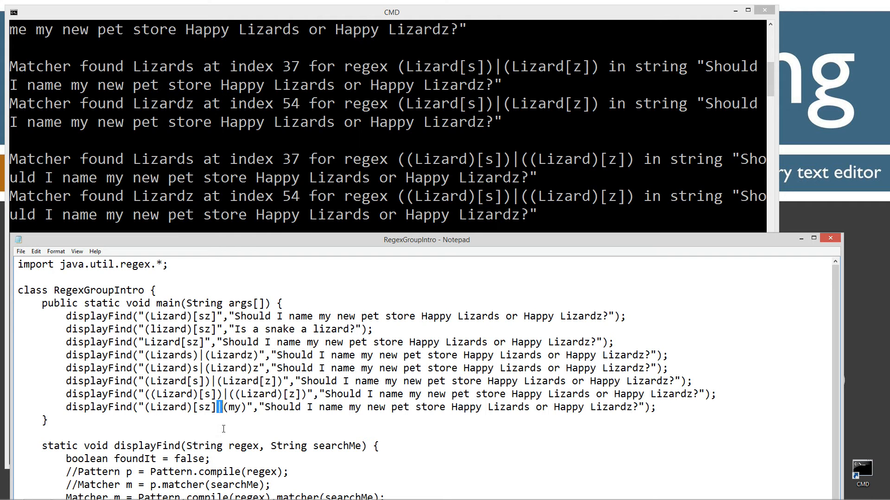
drag(225, 407, 246, 407)
Reveal the matches my at 14, Lizards at 37, Lizardz at 54, then cover CMD with the code
drag(334, 244, 340, 366)
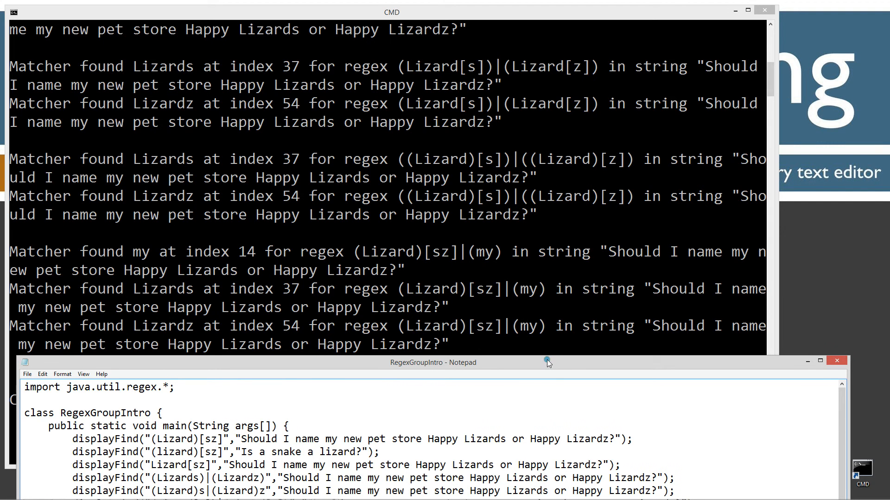
drag(548, 360, 554, 47)
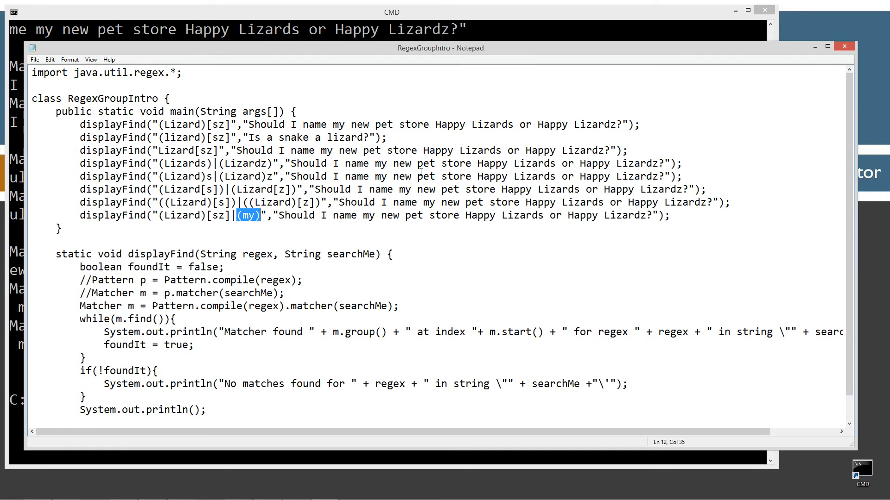